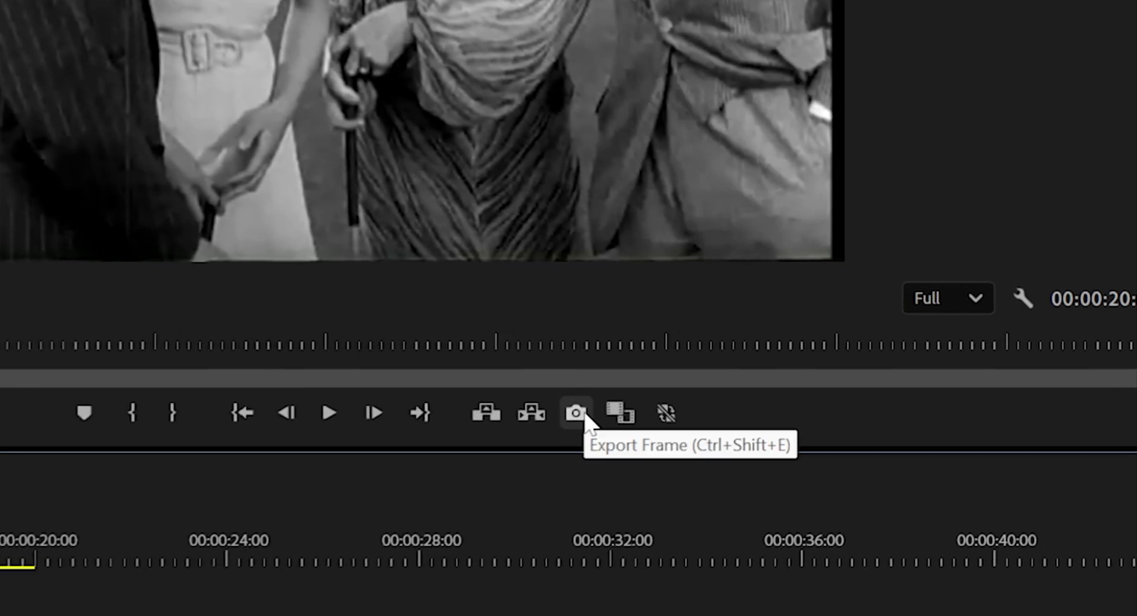
# Export the current TITC_Golf frame as a PNG still to the project's frames folder
pyautogui.click(578, 413)
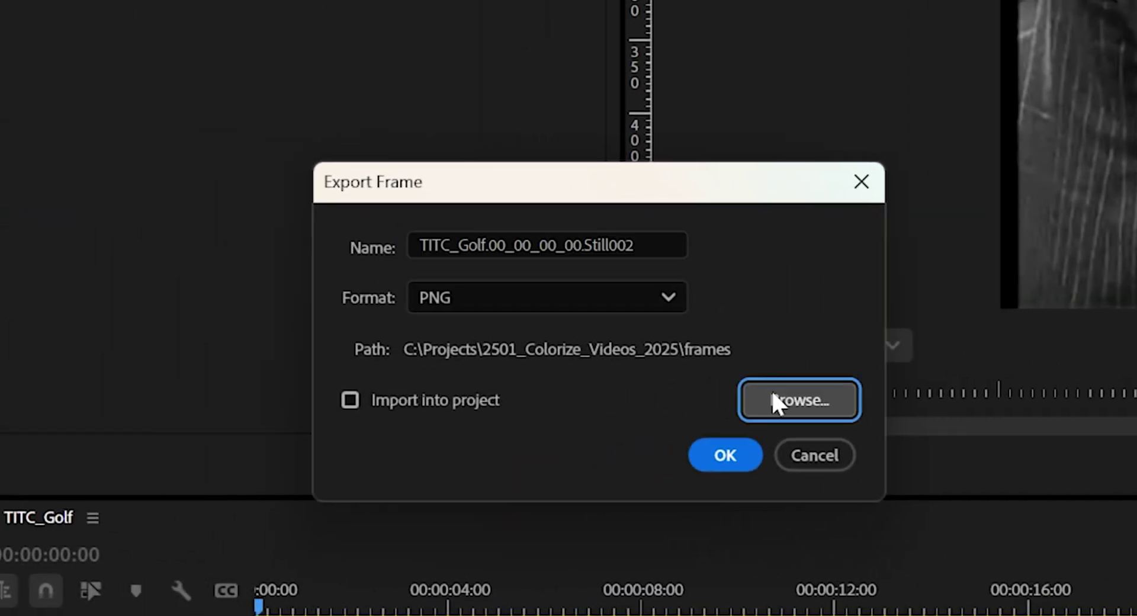
pyautogui.click(706, 463)
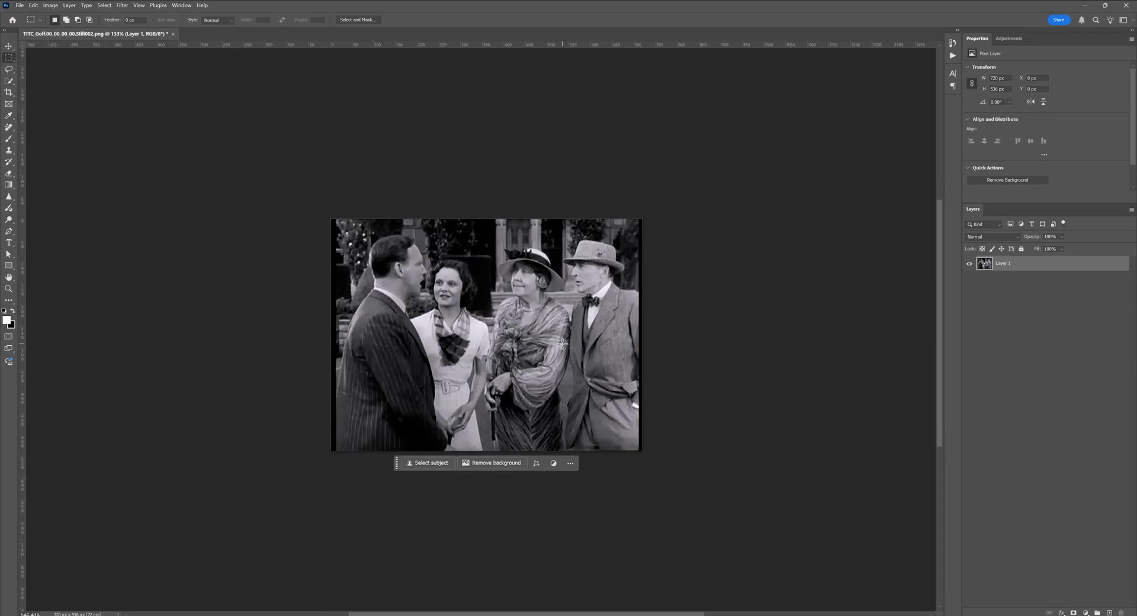
# Zoom into the black-and-white still and open the Filter menu
pyautogui.scroll(1, 547, 344)
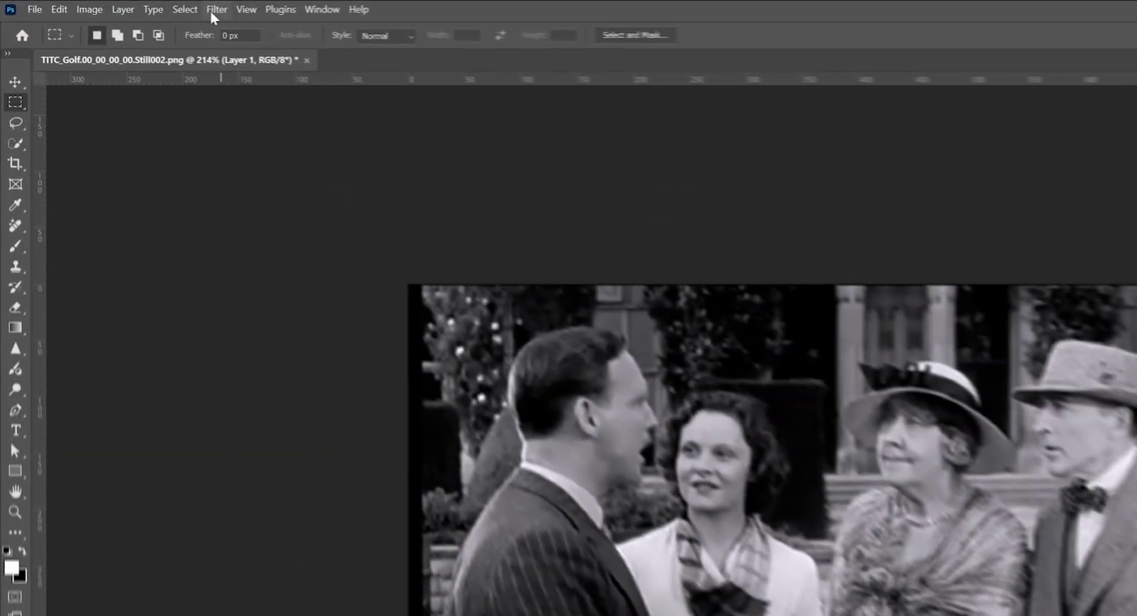
pyautogui.click(121, 6)
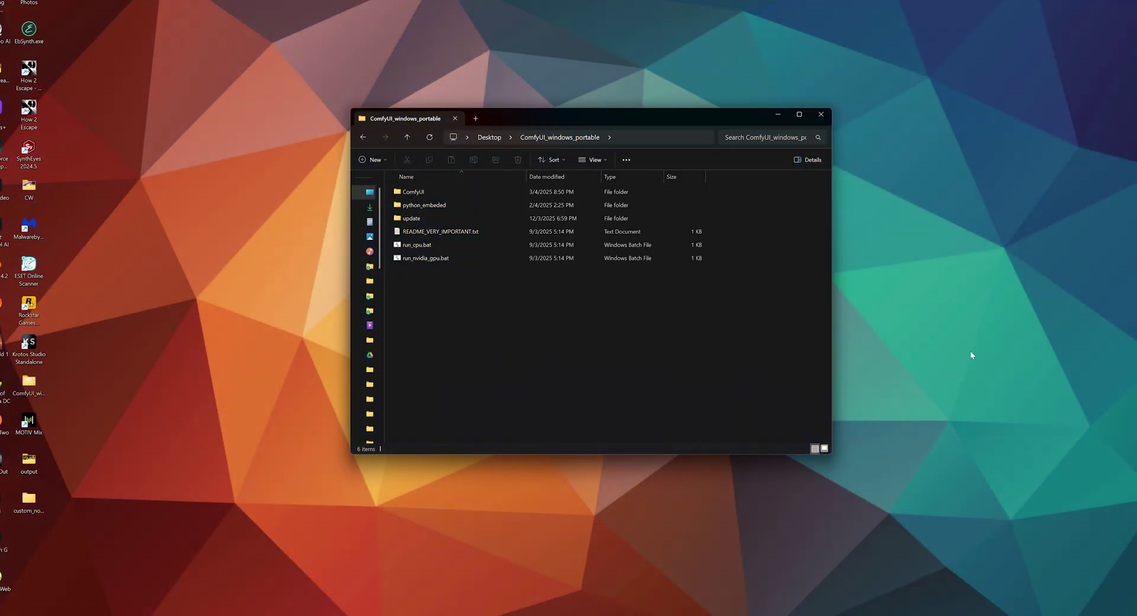
# Start ComfyUI by running run_nvidia_gpu.bat in the ComfyUI_windows_portable folder
pyautogui.click(436, 258)
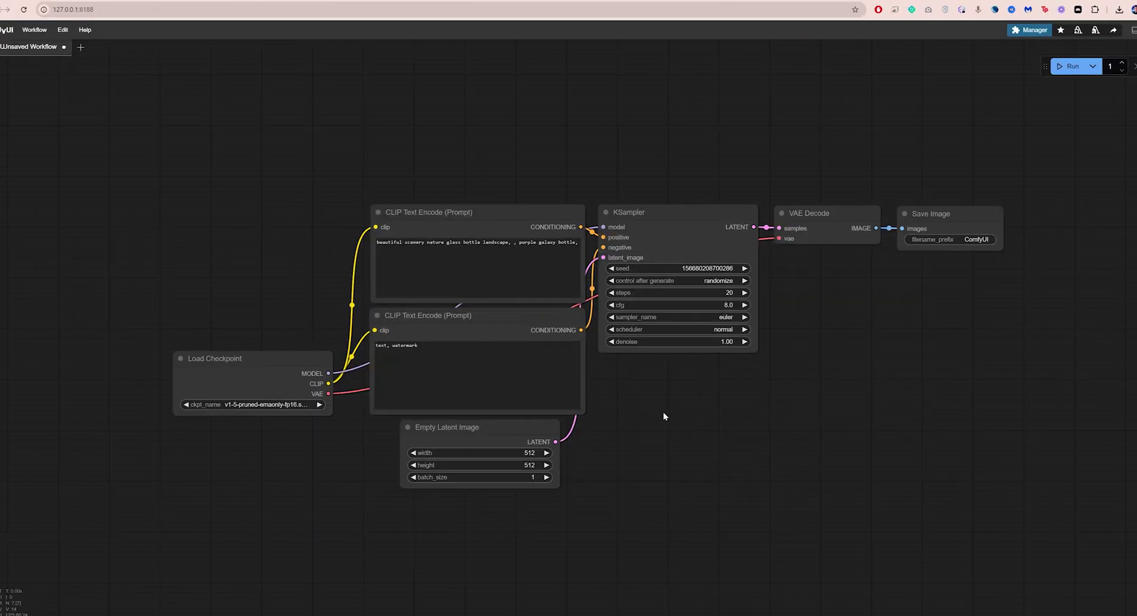
pyautogui.scroll(-2, 652, 431)
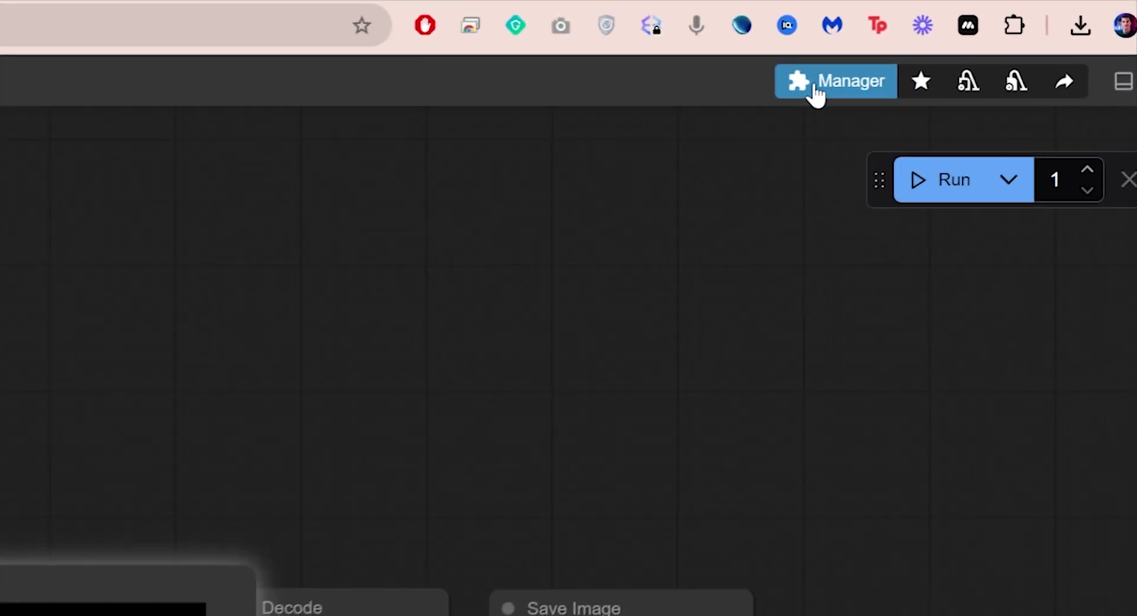
pyautogui.click(835, 82)
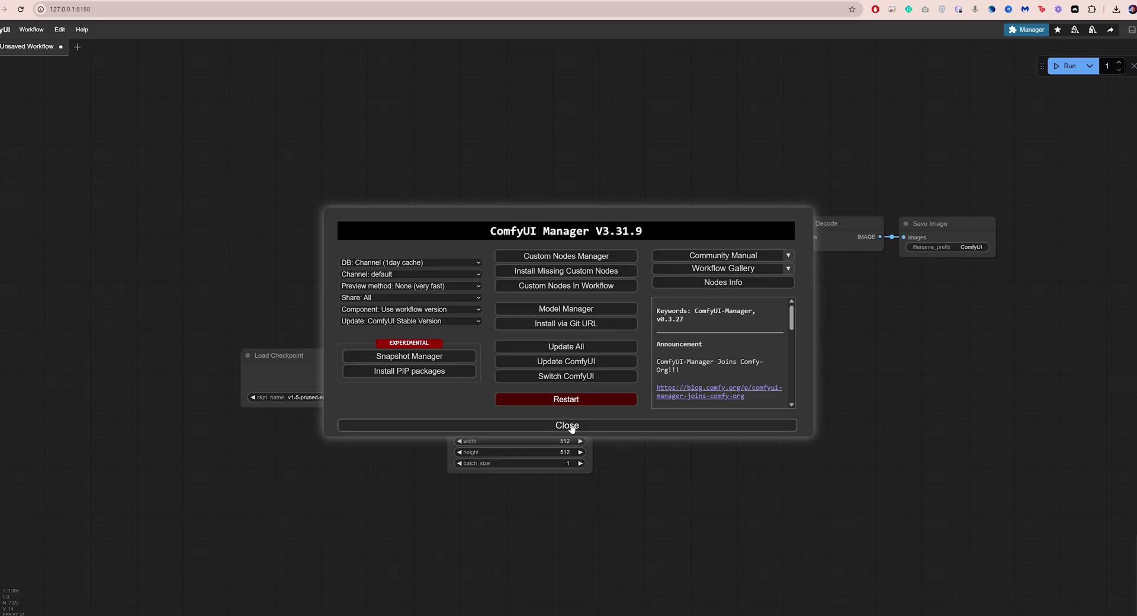
pyautogui.click(575, 515)
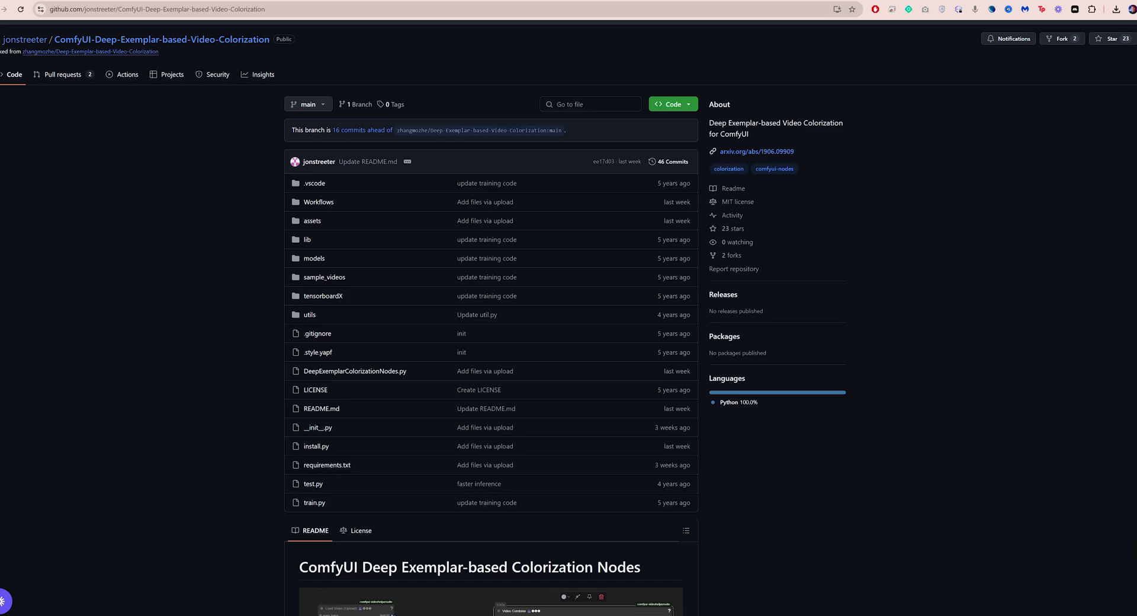
pyautogui.scroll(-7, 569, 320)
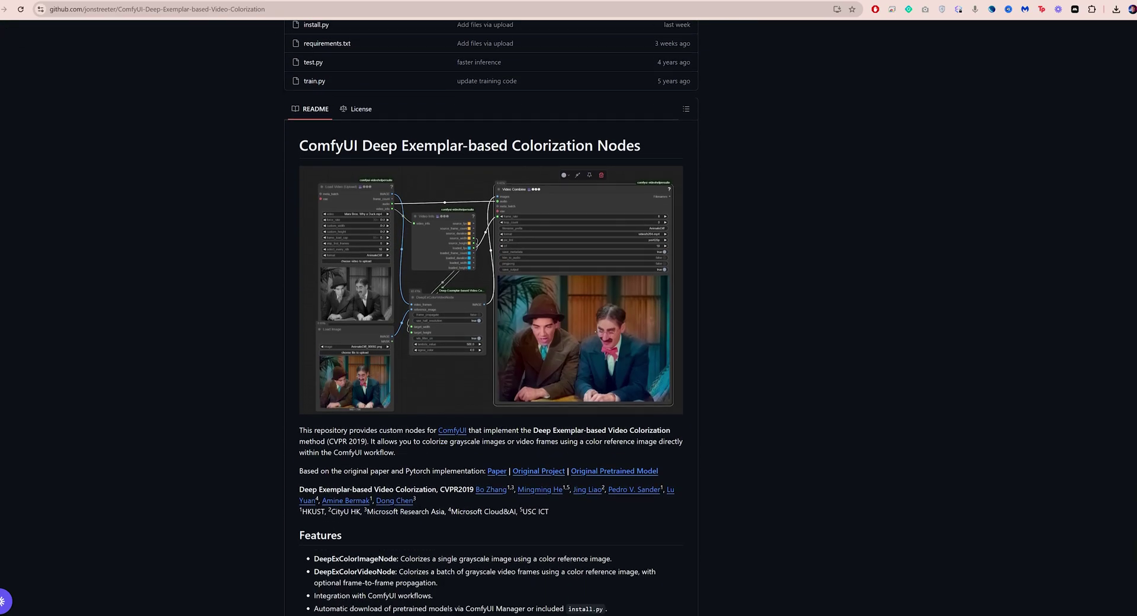
# Open Basic Video Colorization Workflow.png from the repository's Workflows folder on GitHub
pyautogui.scroll(-20, 491, 320)
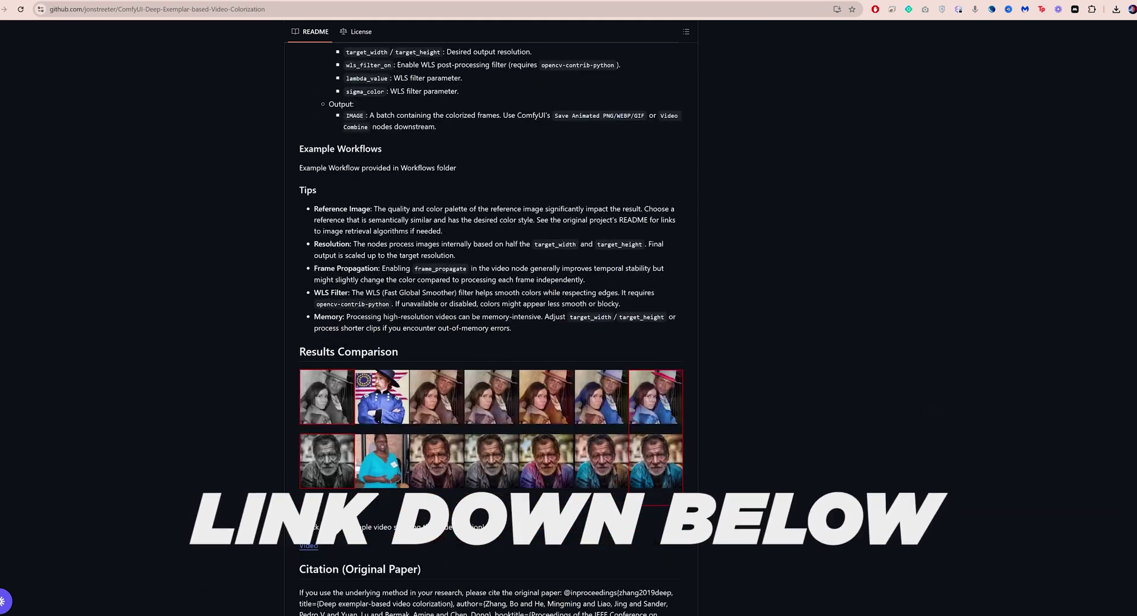
pyautogui.scroll(-2, 491, 320)
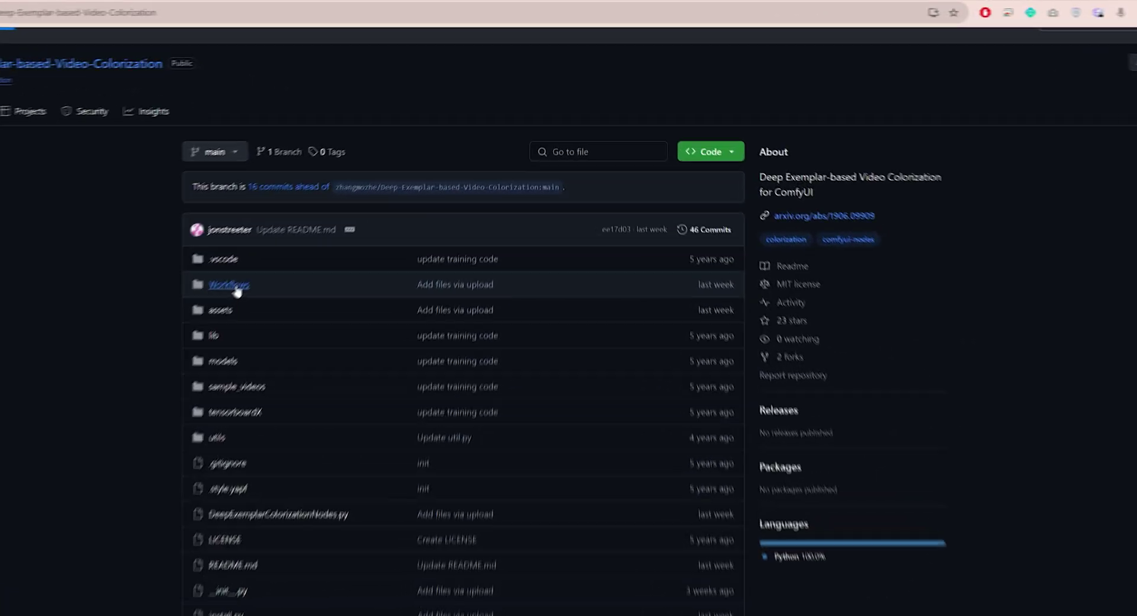
pyautogui.click(231, 285)
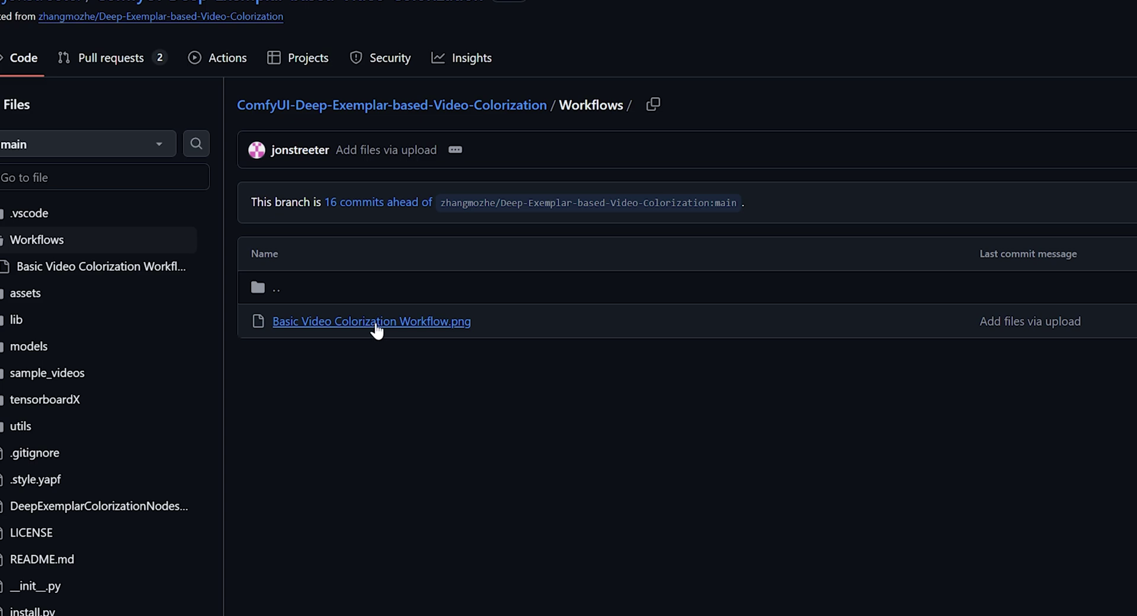
pyautogui.click(370, 323)
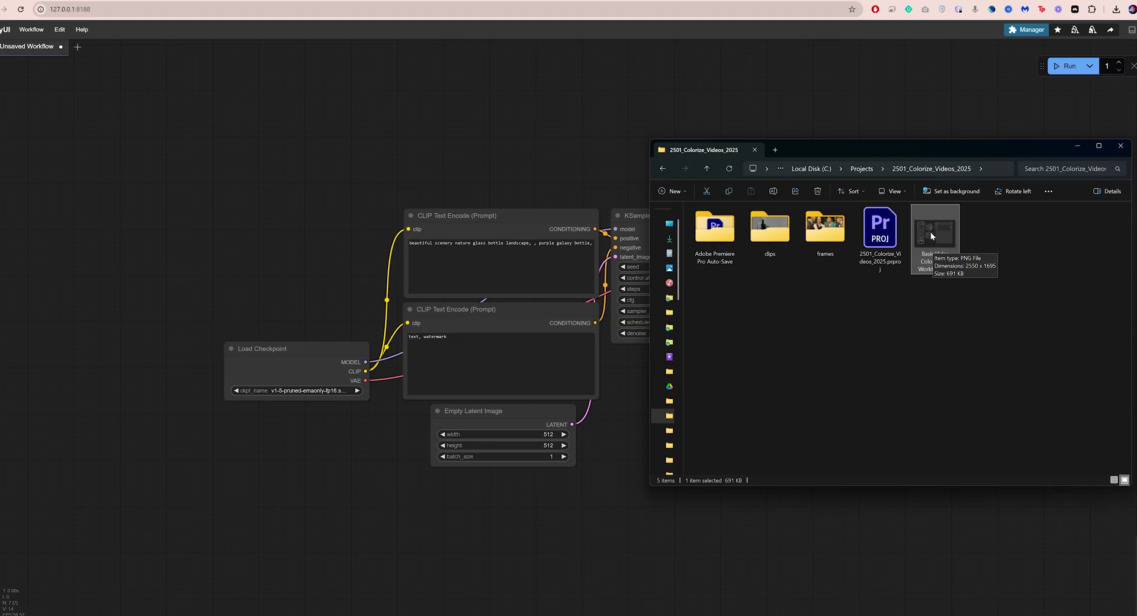
# Load the colorization workflow PNG, install ComfyUI-VideoHelperSuite via Manager, and restart the server
pyautogui.moveTo(930, 232); pyautogui.dragTo(479, 173)
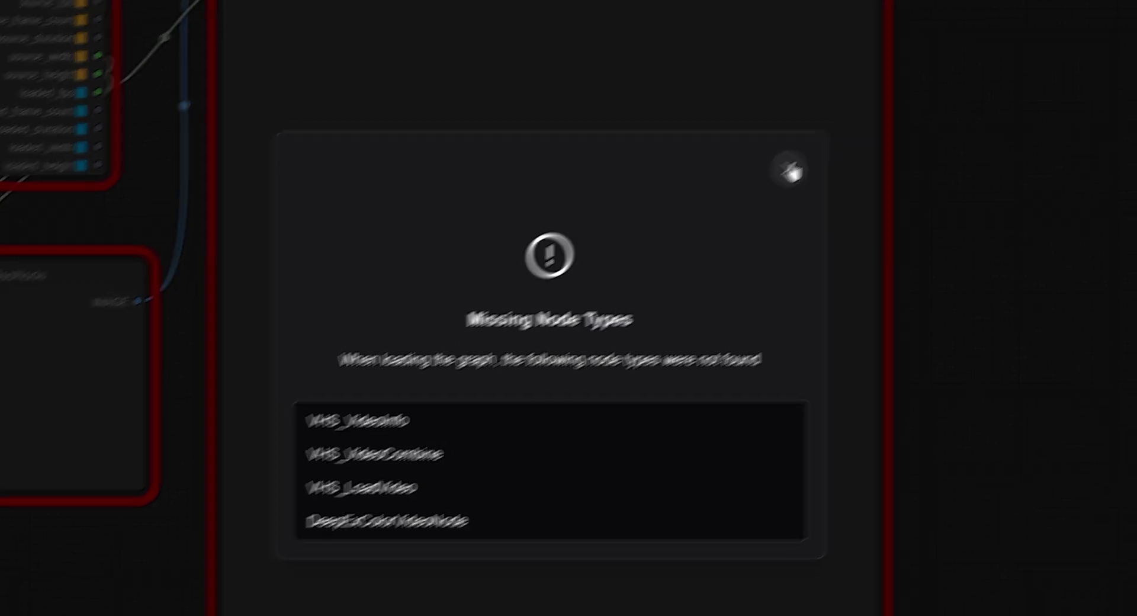
pyautogui.click(812, 160)
pyautogui.click(957, 47)
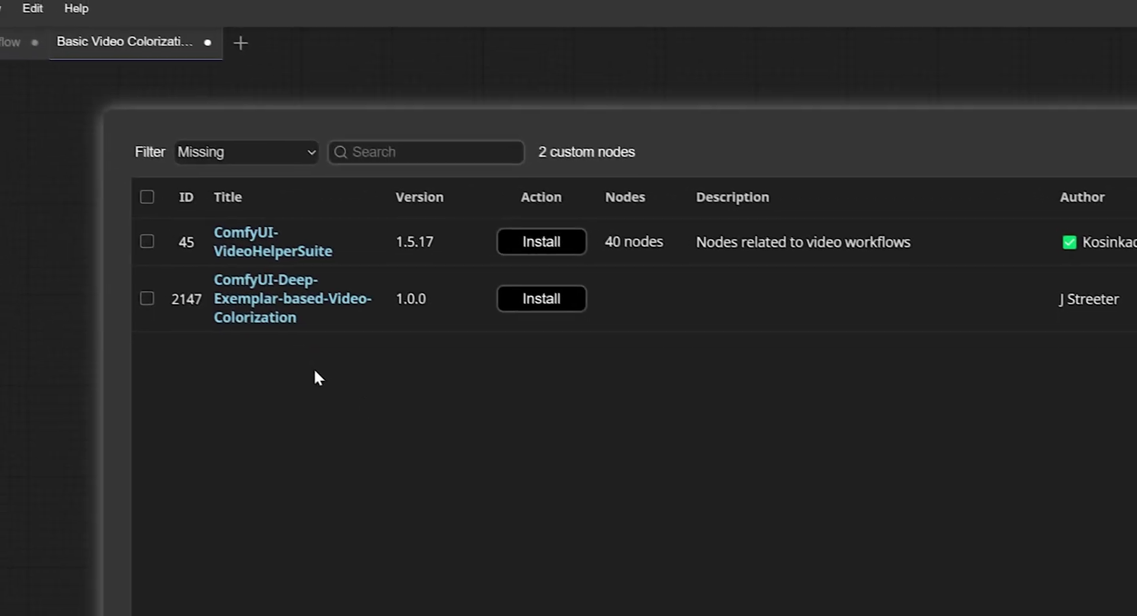
pyautogui.click(550, 246)
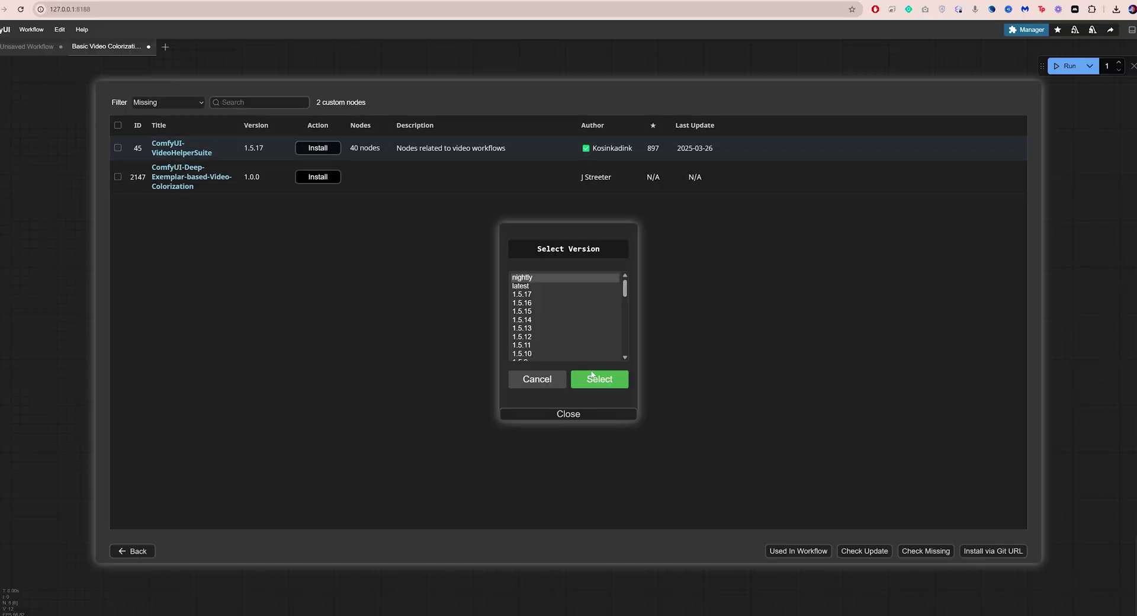
pyautogui.click(592, 374)
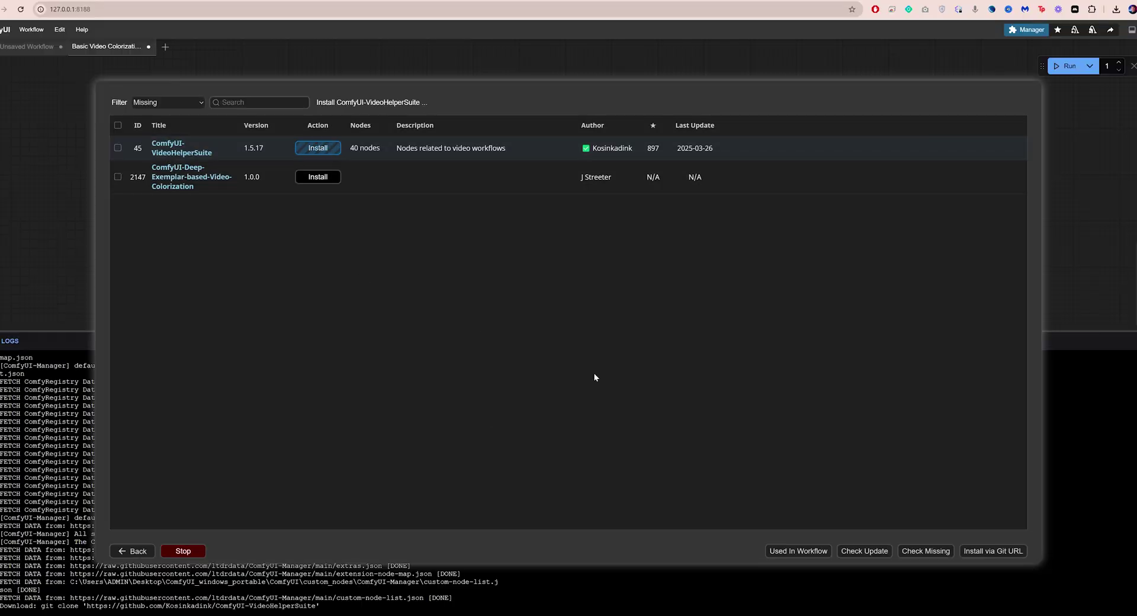
pyautogui.press('Escape')
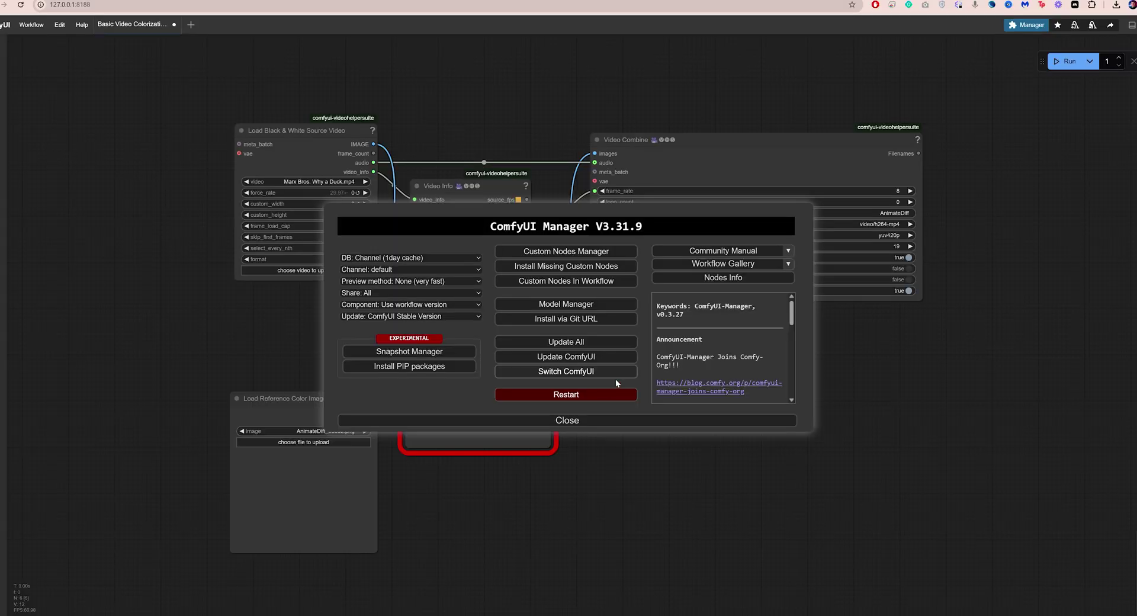
pyautogui.click(597, 389)
pyautogui.click(616, 340)
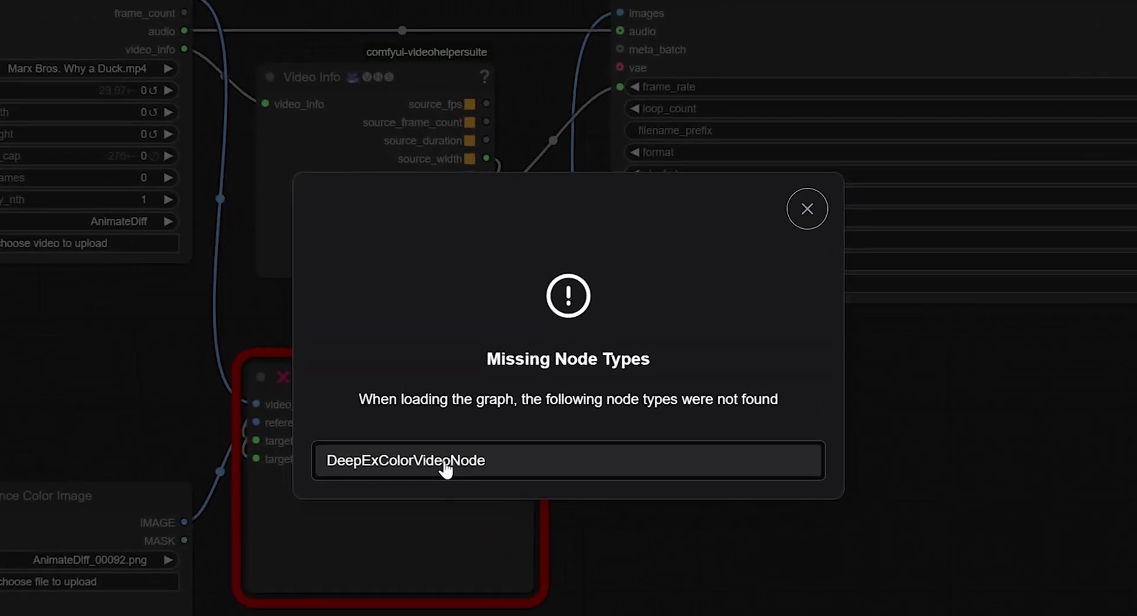
# Copy the Deep Exemplar colorization repository URL from GitHub
pyautogui.click(806, 225)
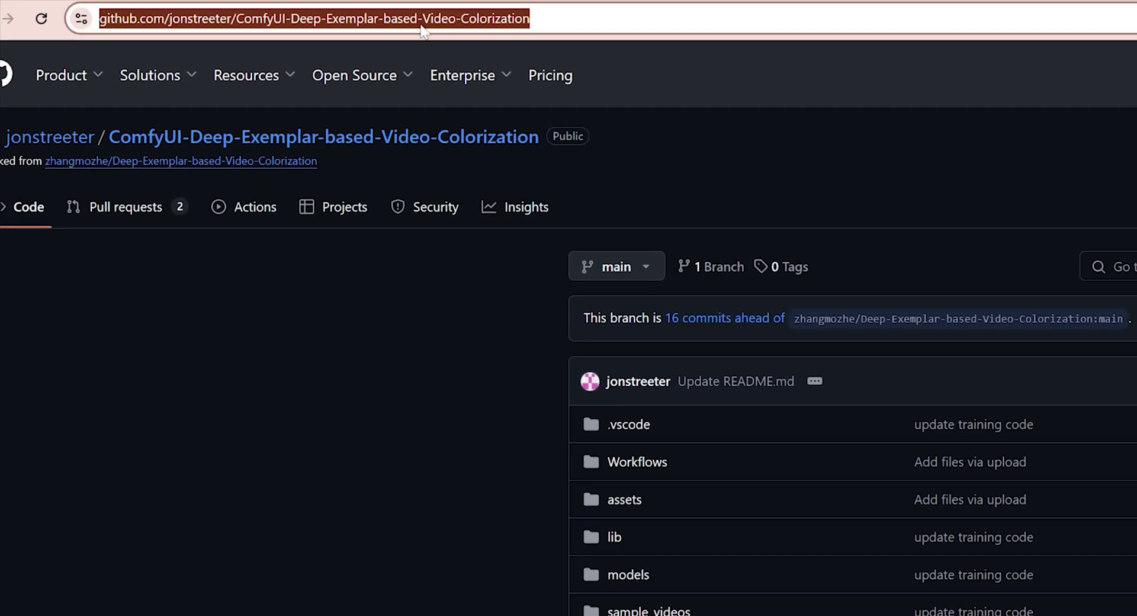
pyautogui.rightClick(235, 27)
pyautogui.click(310, 196)
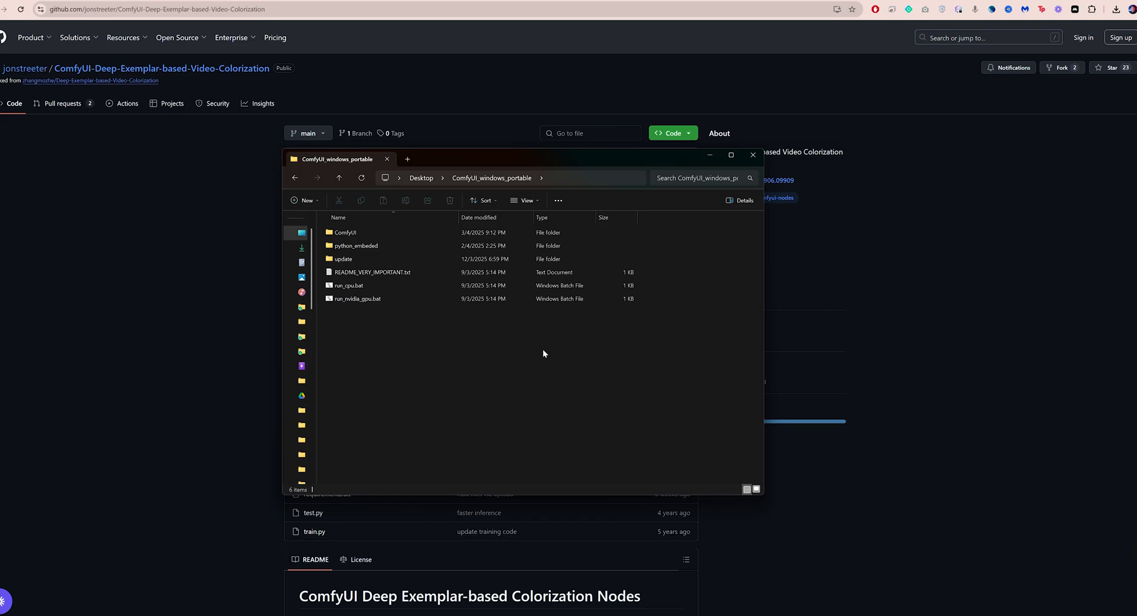
# Open a Command Prompt inside ComfyUI's custom_nodes folder using cmd in the address bar
pyautogui.doubleClick(362, 233)
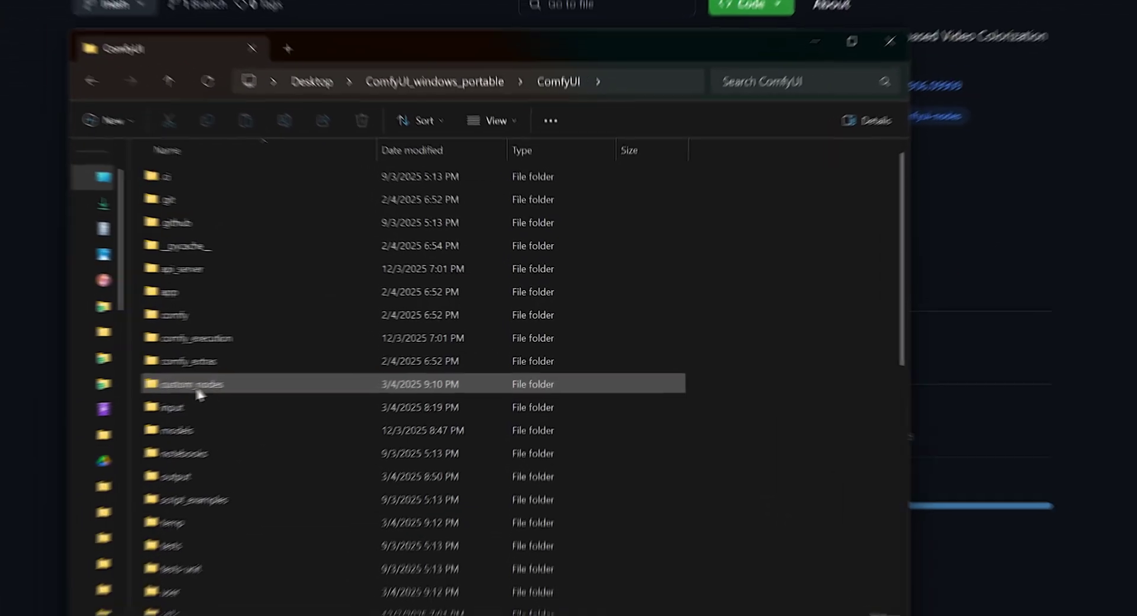
pyautogui.doubleClick(178, 385)
pyautogui.click(681, 81)
pyautogui.write('c')
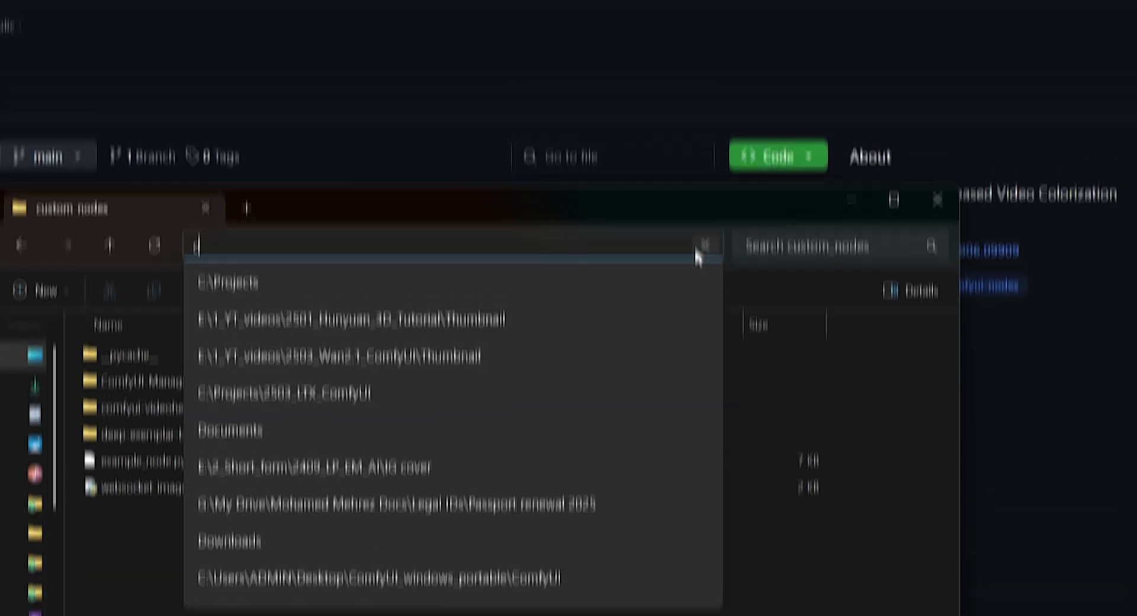
pyautogui.write('md')
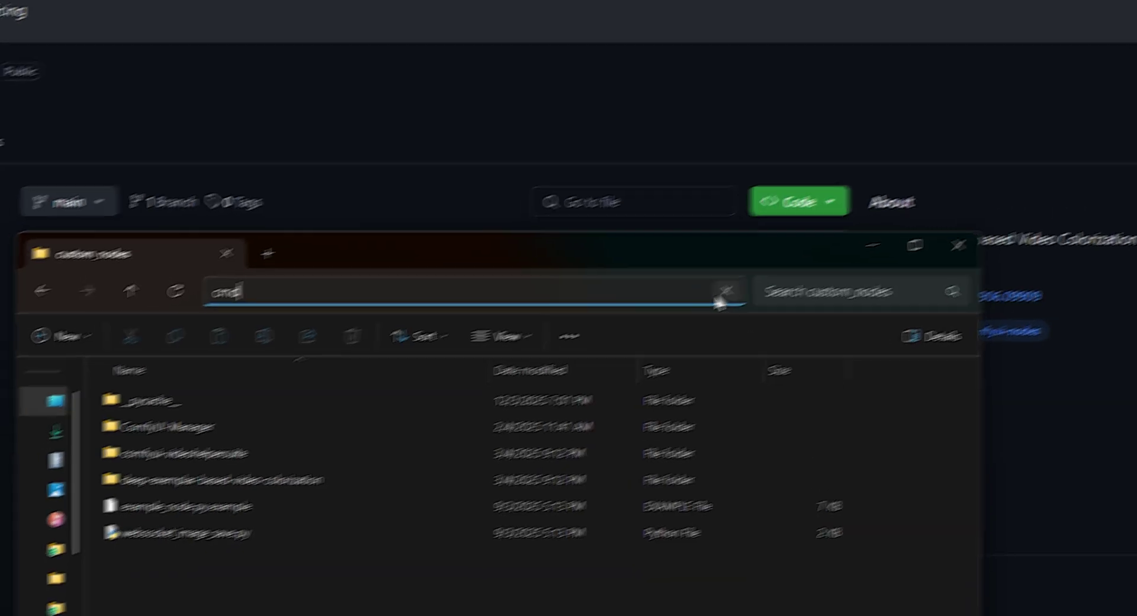
pyautogui.press('Return')
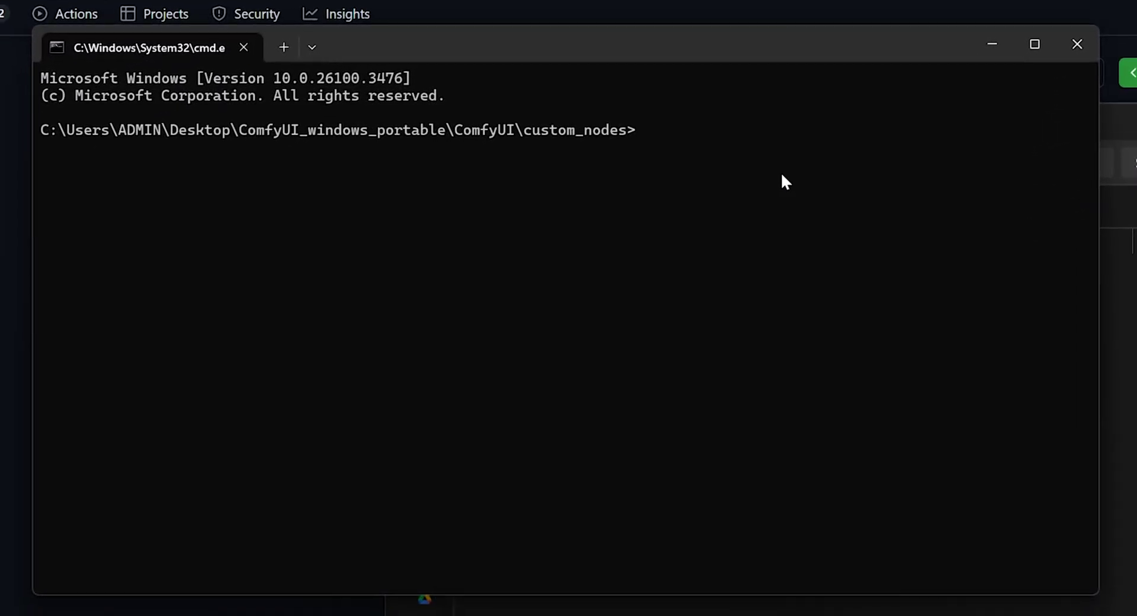
# Run git clone with the pasted Deep Exemplar repository URL
pyautogui.write('git clo')
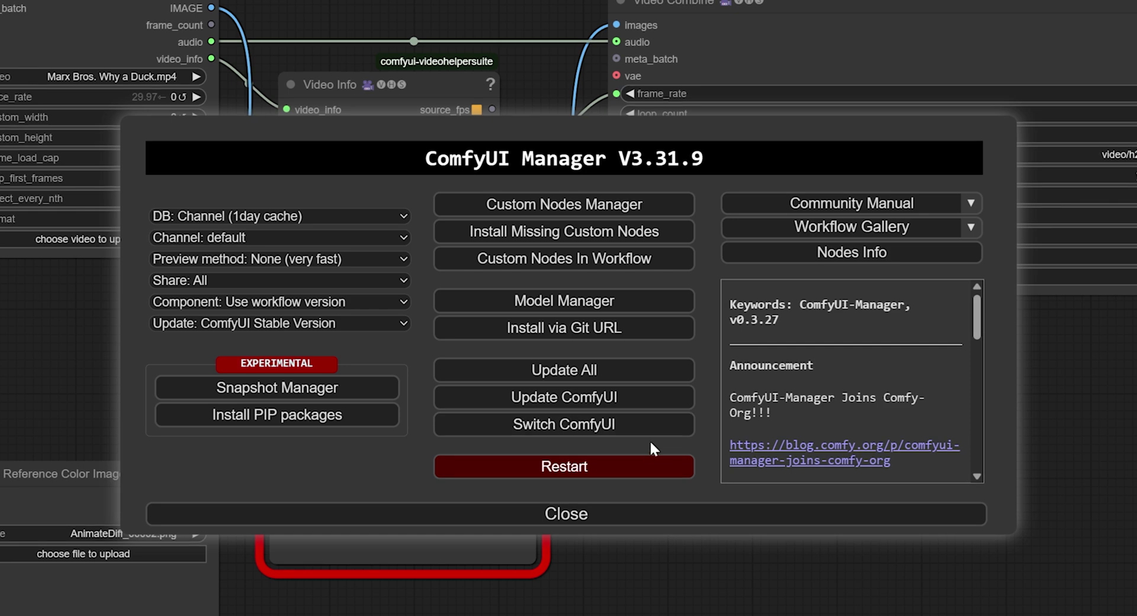
# Restart the ComfyUI server from Manager and confirm the reboot
pyautogui.click(622, 468)
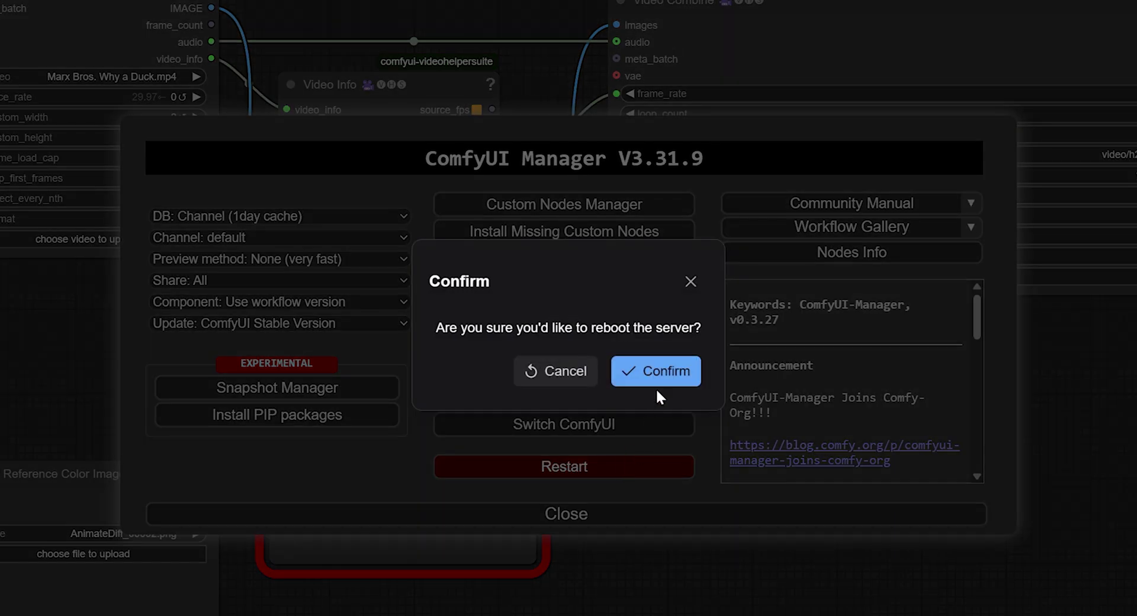
pyautogui.click(658, 372)
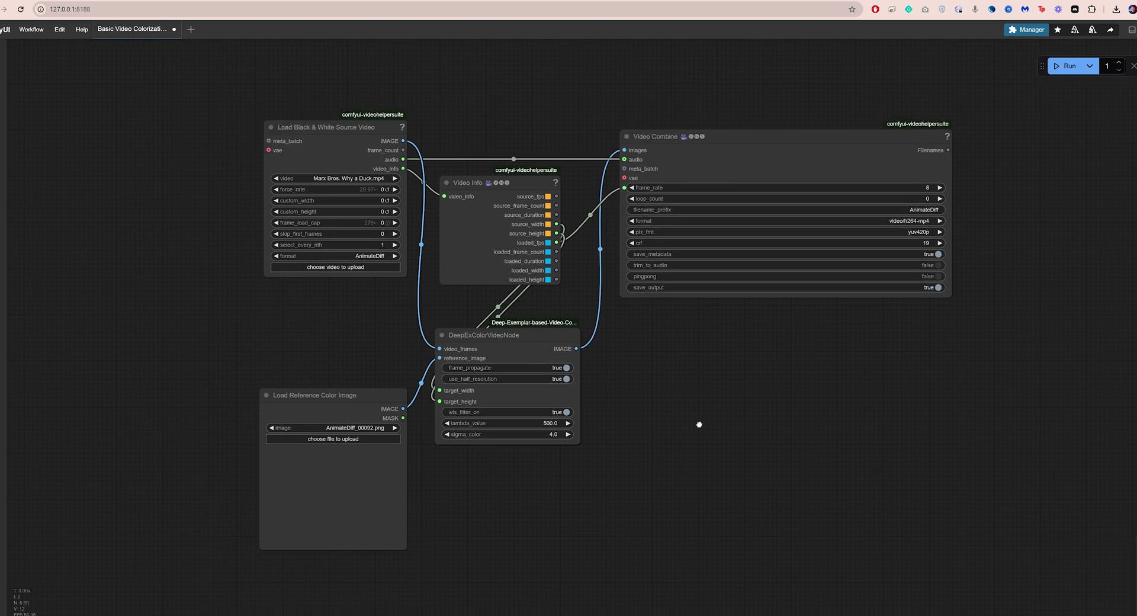
pyautogui.scroll(8, 343, 156)
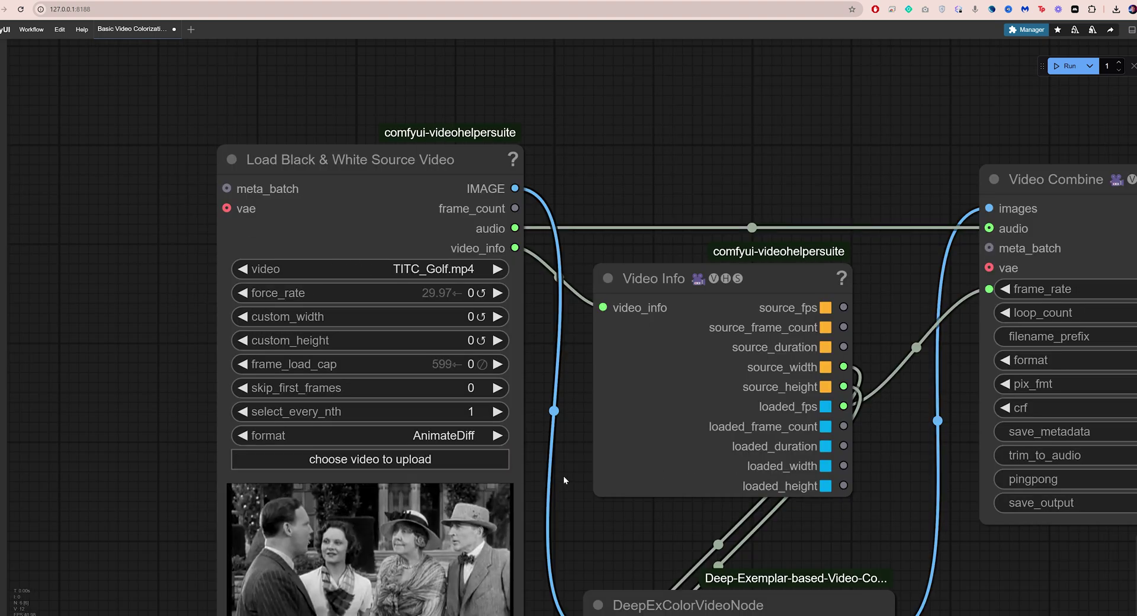
# Upload the colorized 1024 × 1024 PNG frame into the Load Reference Color Image node
pyautogui.scroll(-5, 564, 479)
pyautogui.click(503, 230)
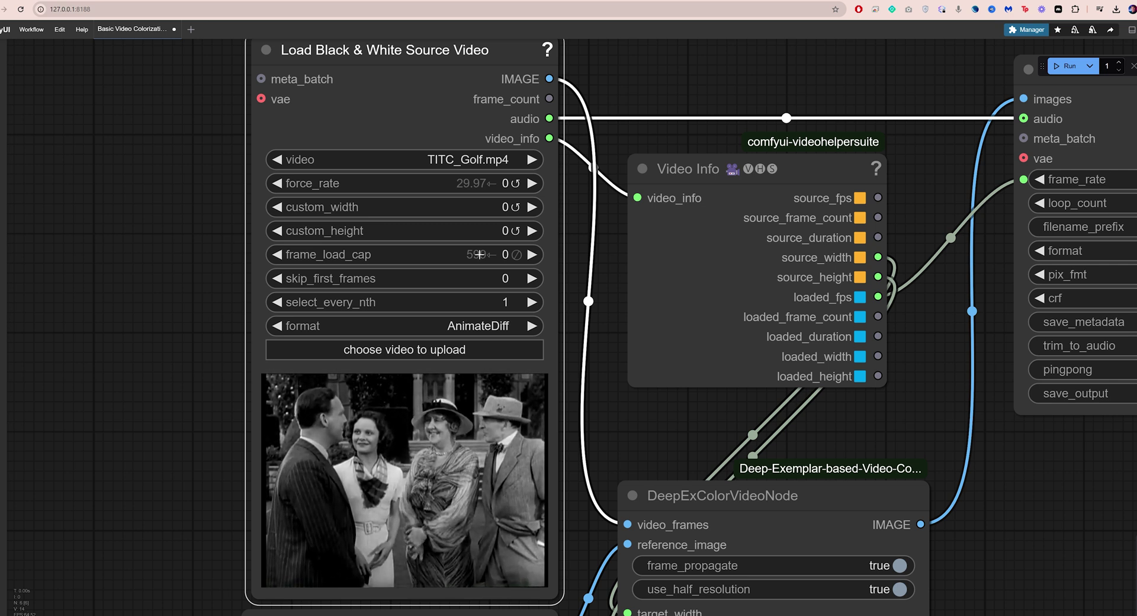
pyautogui.scroll(-3, 413, 377)
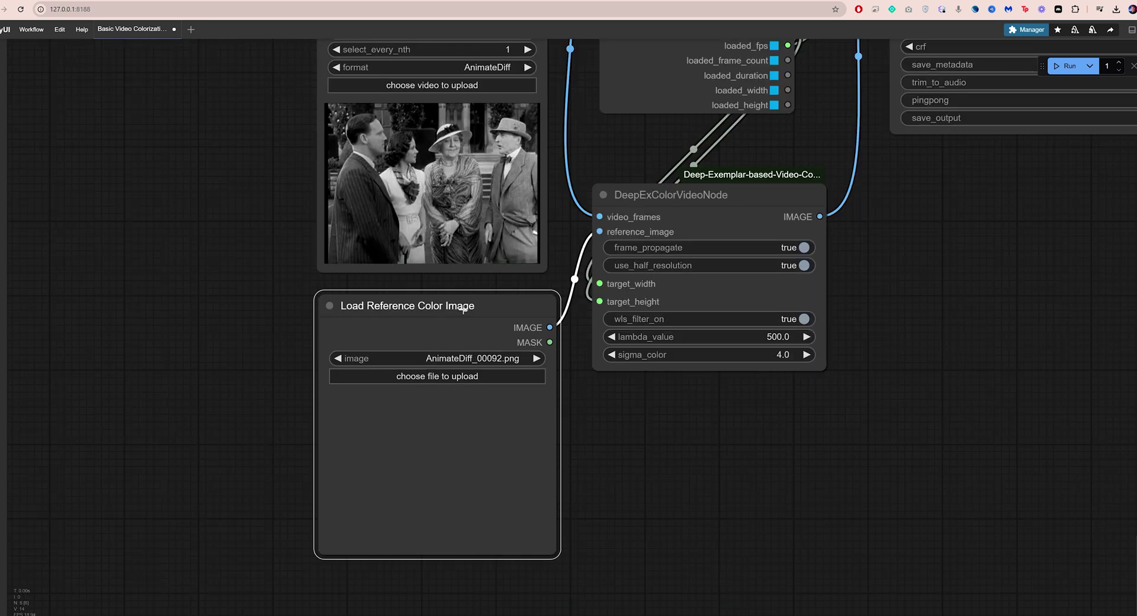
pyautogui.click(413, 378)
pyautogui.scroll(1, 401, 399)
pyautogui.click(430, 364)
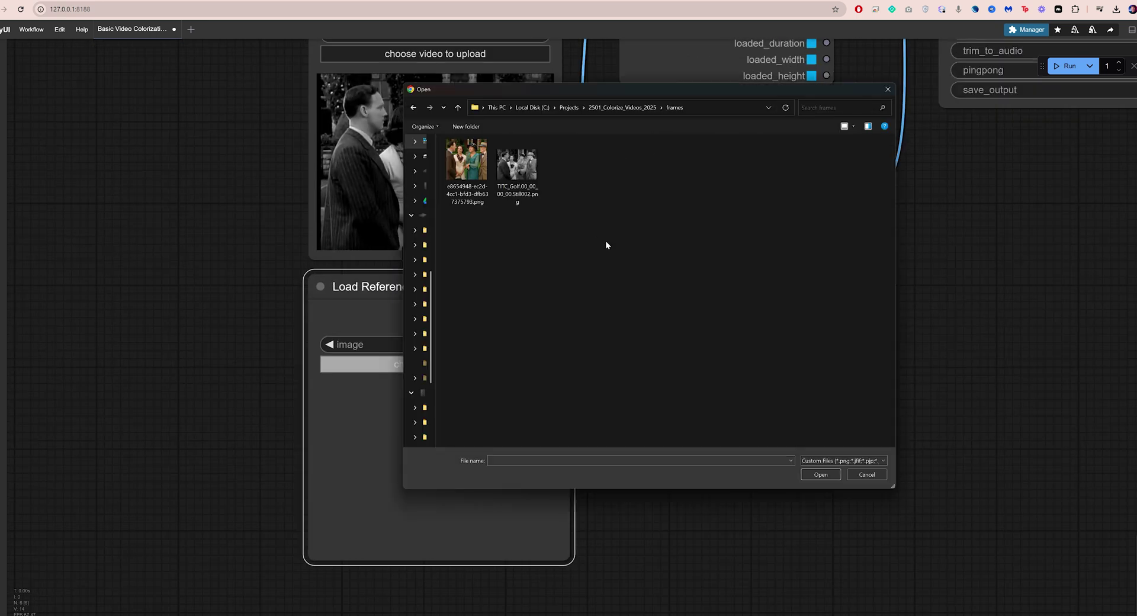
pyautogui.click(816, 475)
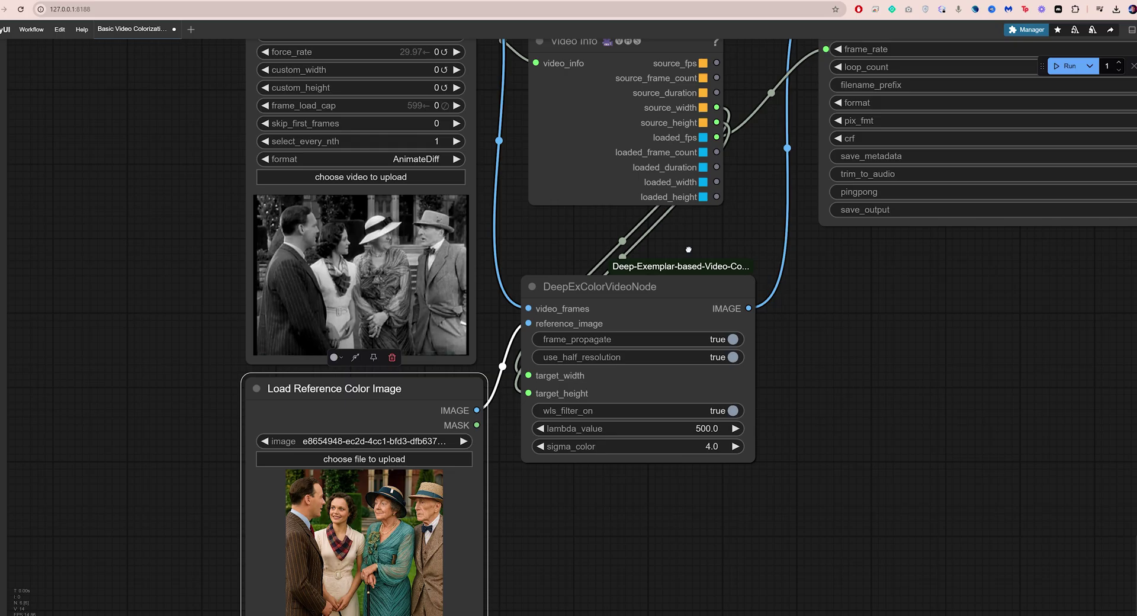
# Set Video Combine to frame_rate 30, filename_prefix Colorized and crf 12
pyautogui.scroll(-2, 602, 151)
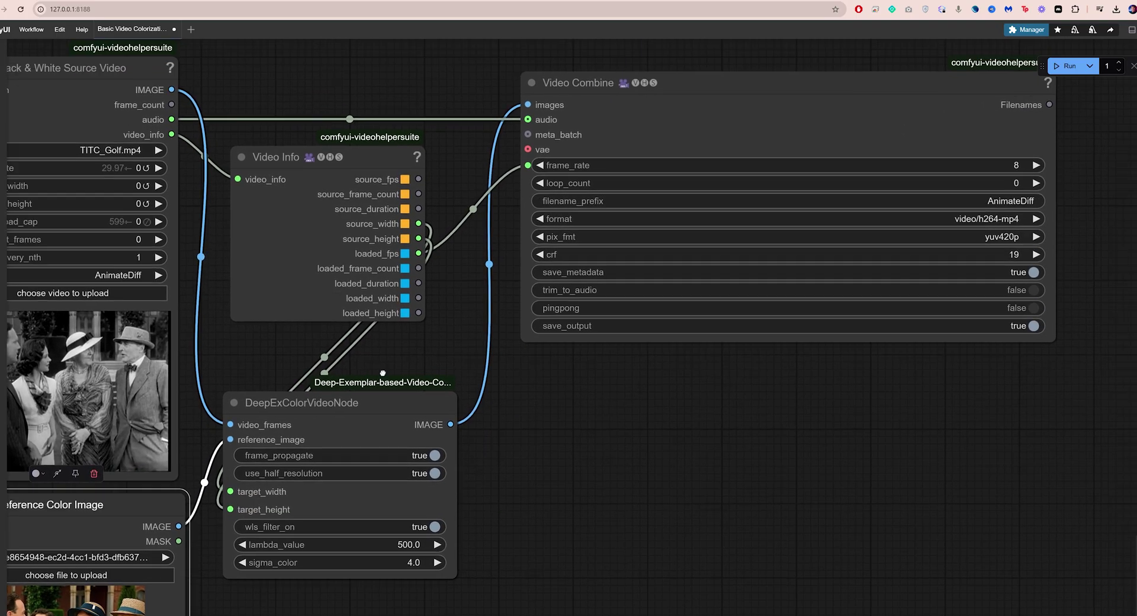
pyautogui.moveTo(382, 373); pyautogui.dragTo(263, 425)
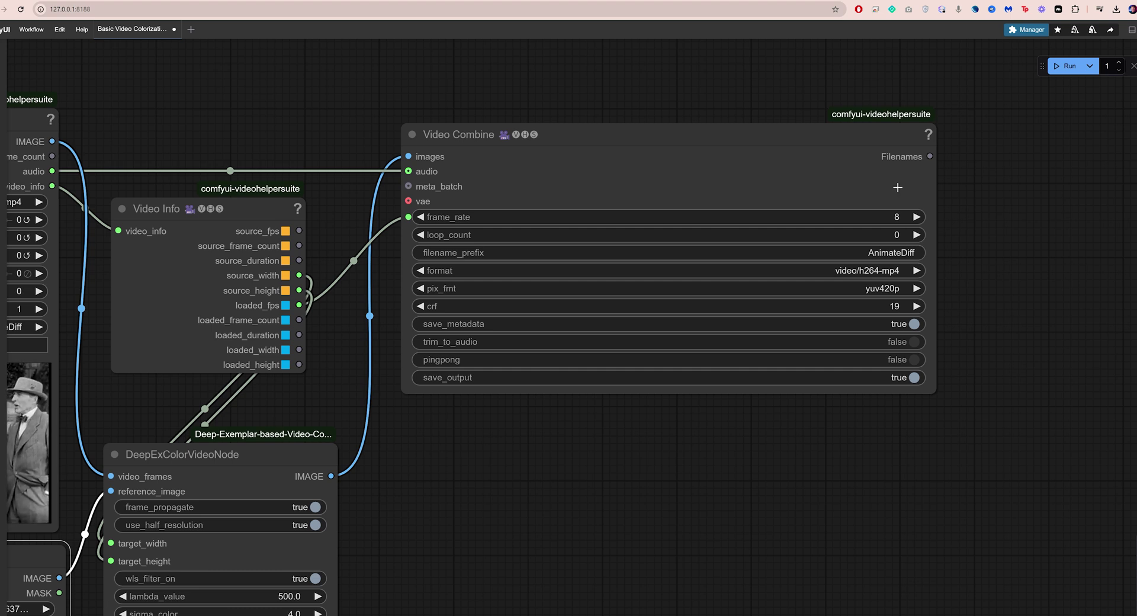
pyautogui.scroll(2, 898, 187)
pyautogui.moveTo(935, 392); pyautogui.dragTo(817, 382)
pyautogui.scroll(1, 817, 382)
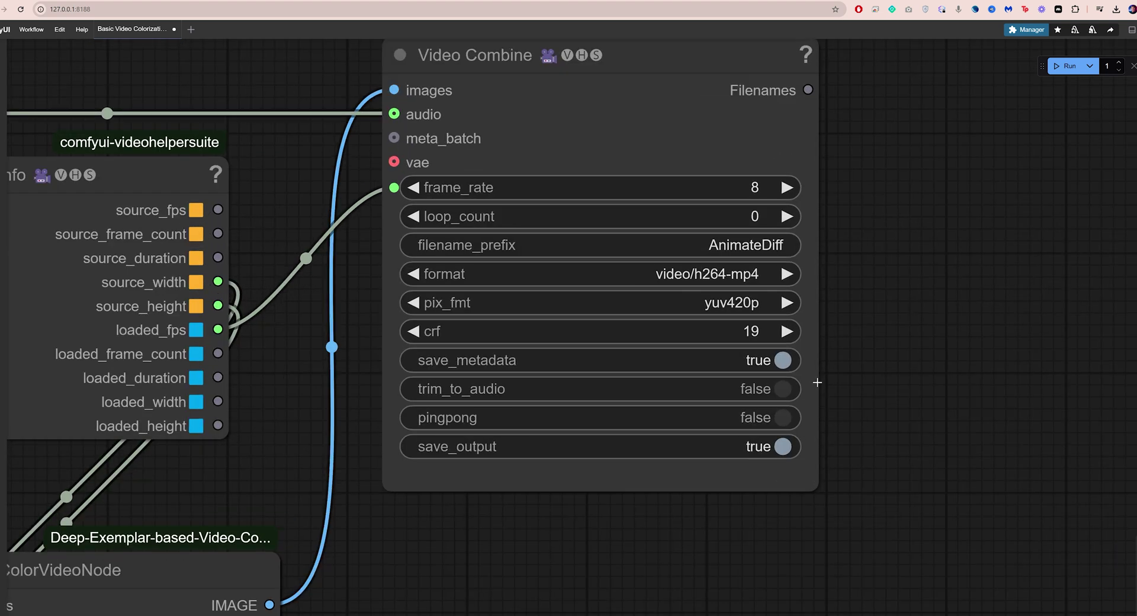
pyautogui.click(766, 187)
pyautogui.click(752, 186)
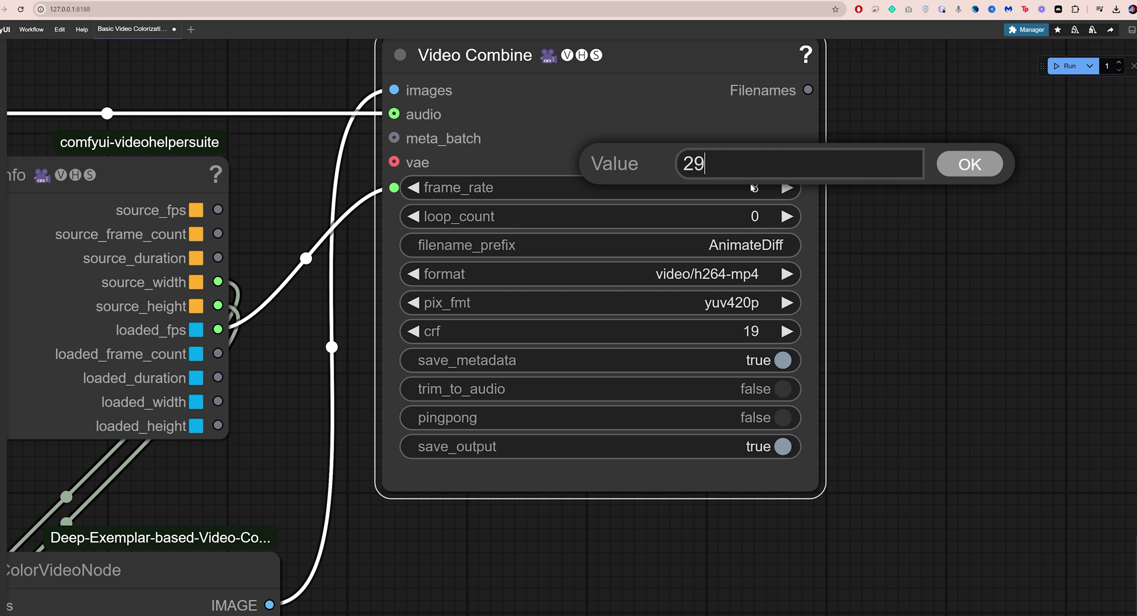
pyautogui.press('Return')
pyautogui.click(754, 335)
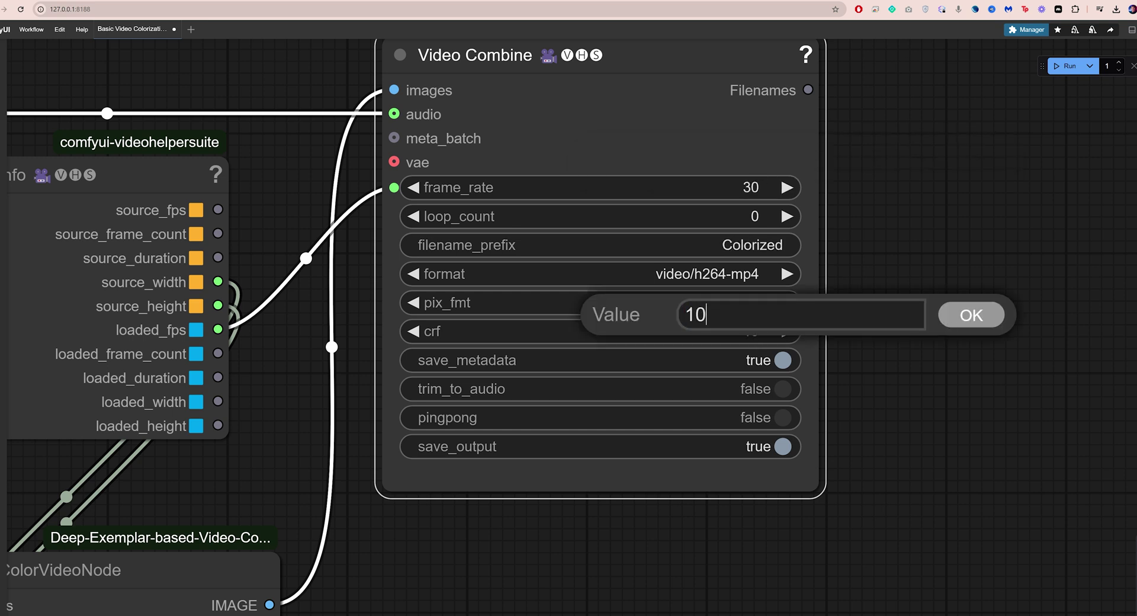
pyautogui.click(960, 318)
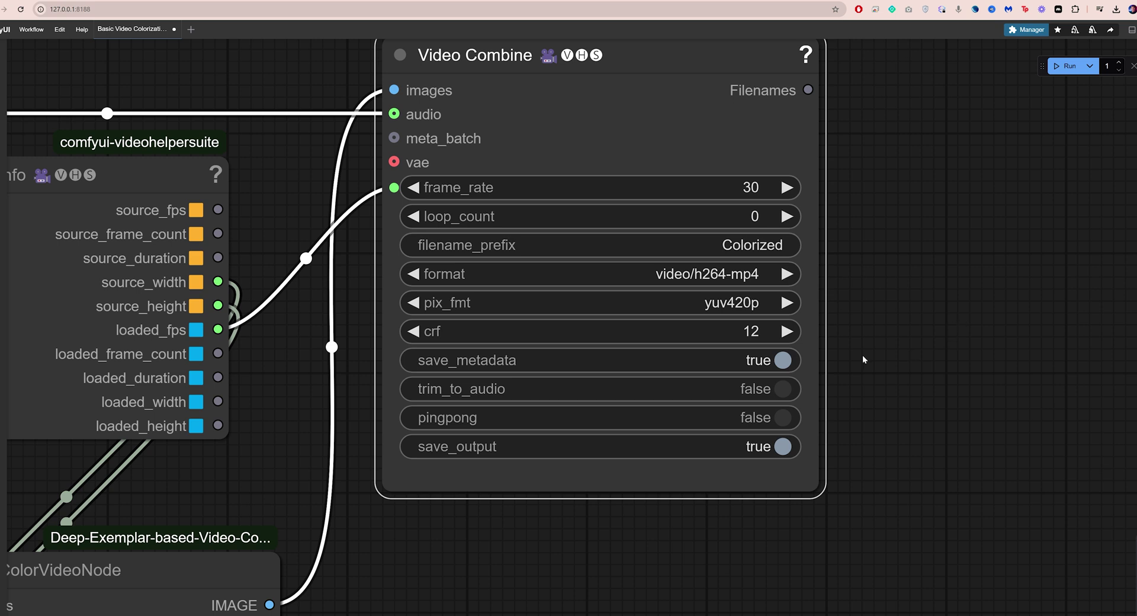
pyautogui.scroll(-5, 863, 359)
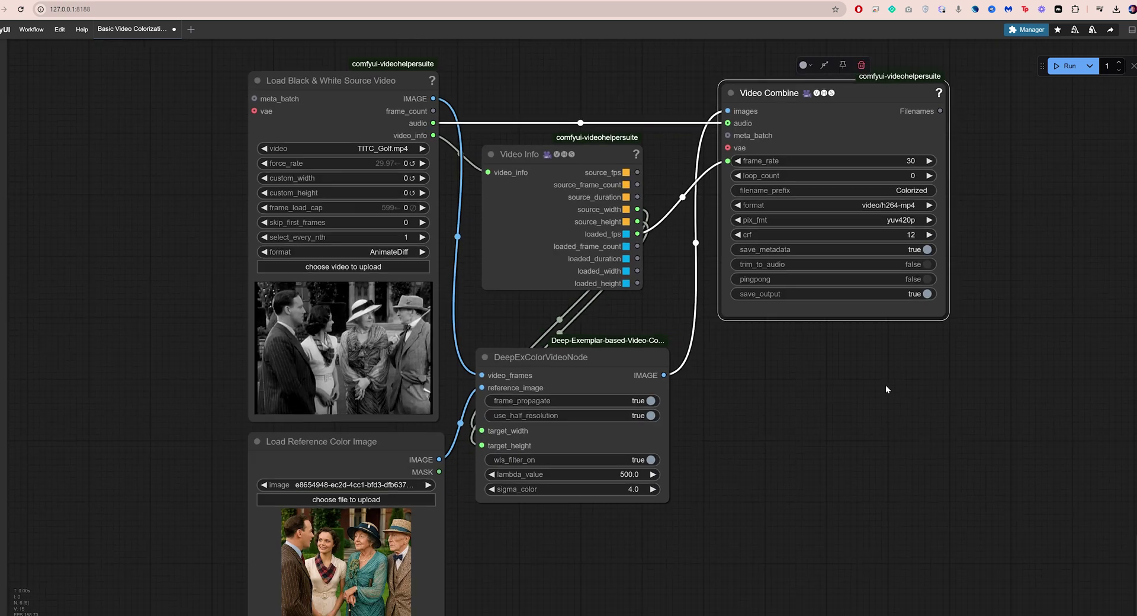
# After the run, pan the canvas to Video Combine's colorized golf clip preview
pyautogui.scroll(-3, 886, 386)
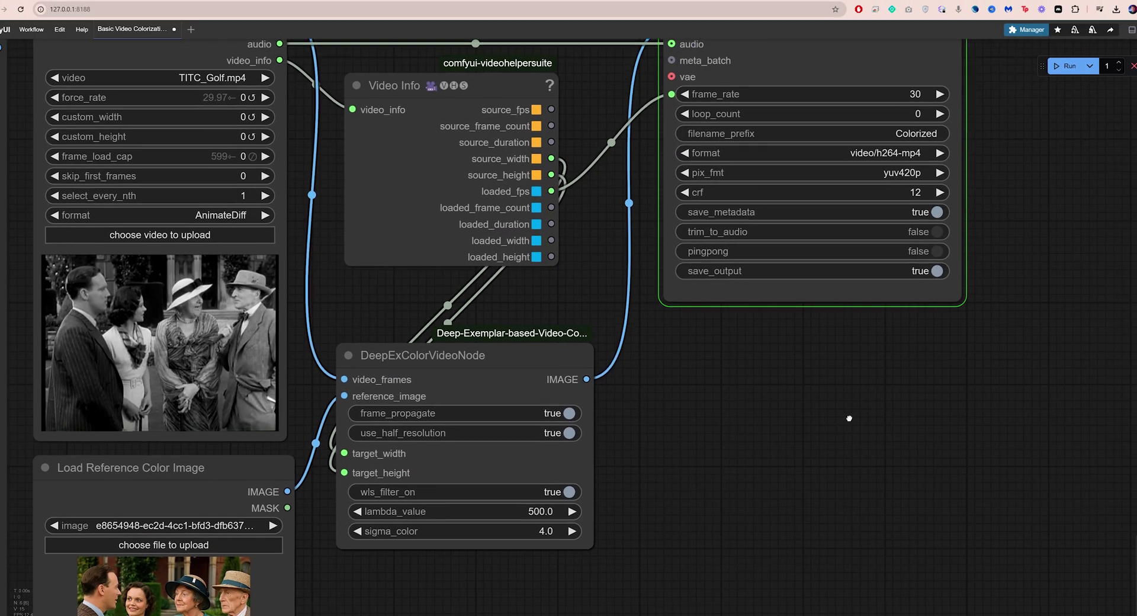
pyautogui.moveTo(863, 408); pyautogui.dragTo(765, 521)
pyautogui.scroll(-2, 795, 478)
pyautogui.moveTo(795, 478); pyautogui.dragTo(894, 401)
pyautogui.scroll(4, 1036, 428)
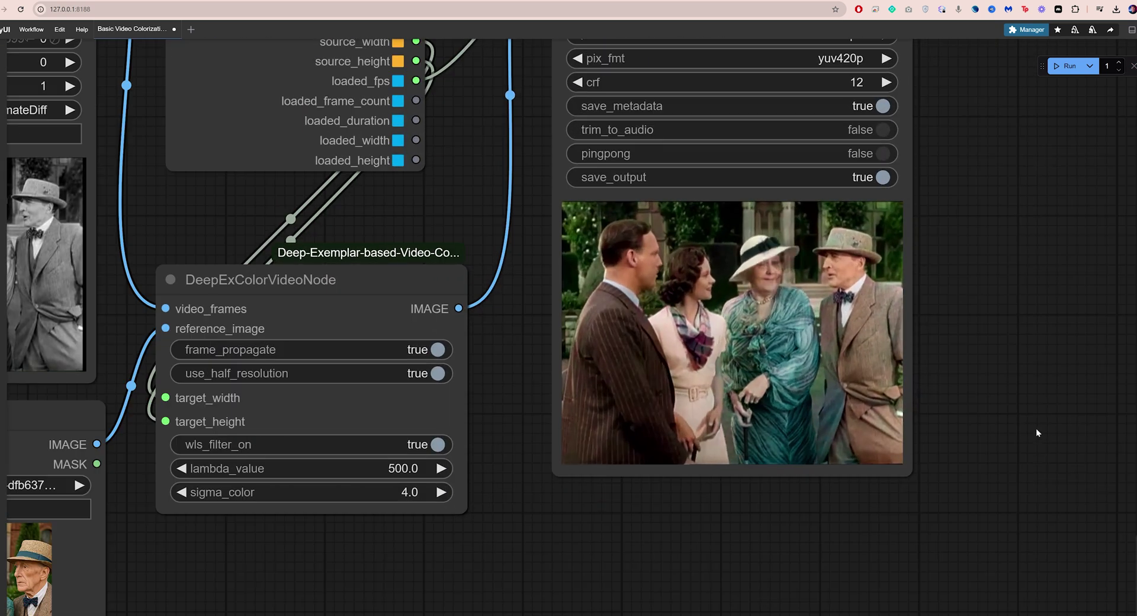
pyautogui.scroll(1, 1036, 428)
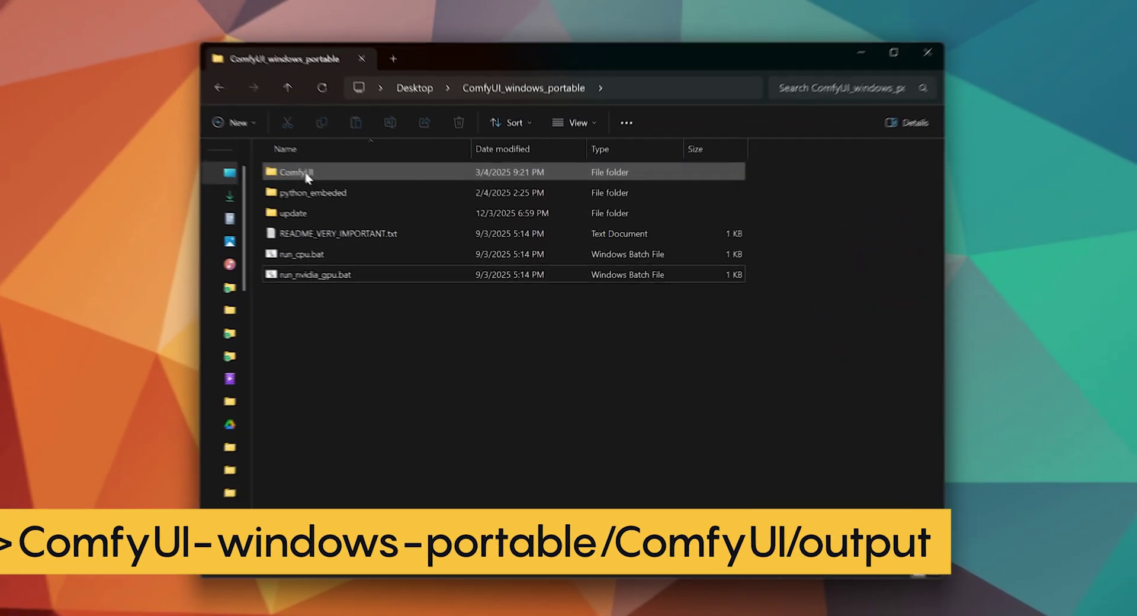
# Open ComfyUI's output folder showing Colorized_00001.mp4, its PNG and -audio.mp4
pyautogui.doubleClick(374, 211)
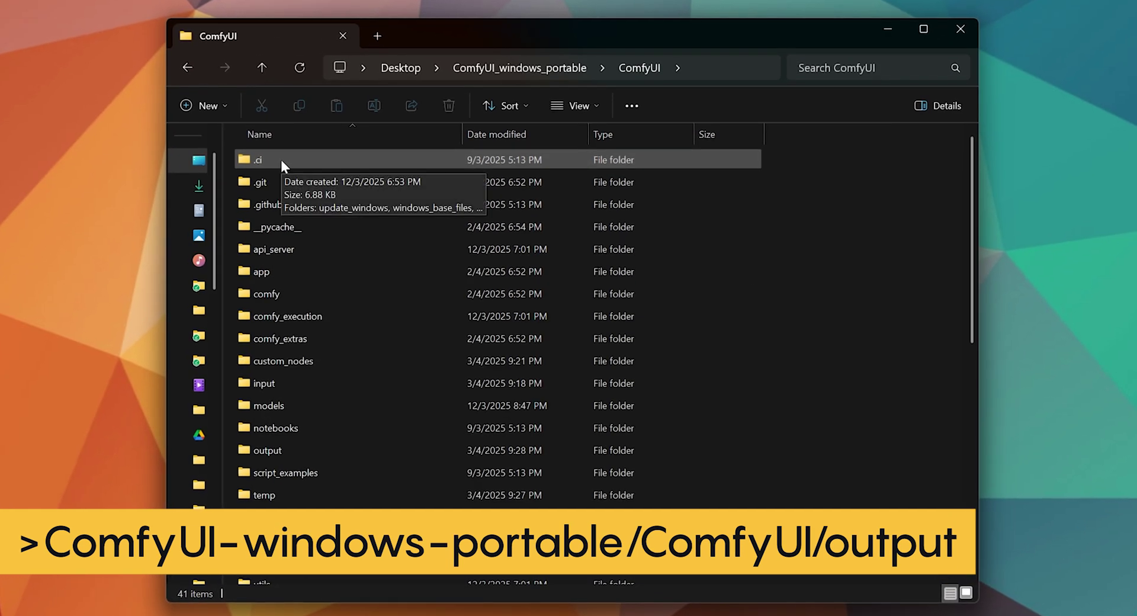
pyautogui.doubleClick(273, 450)
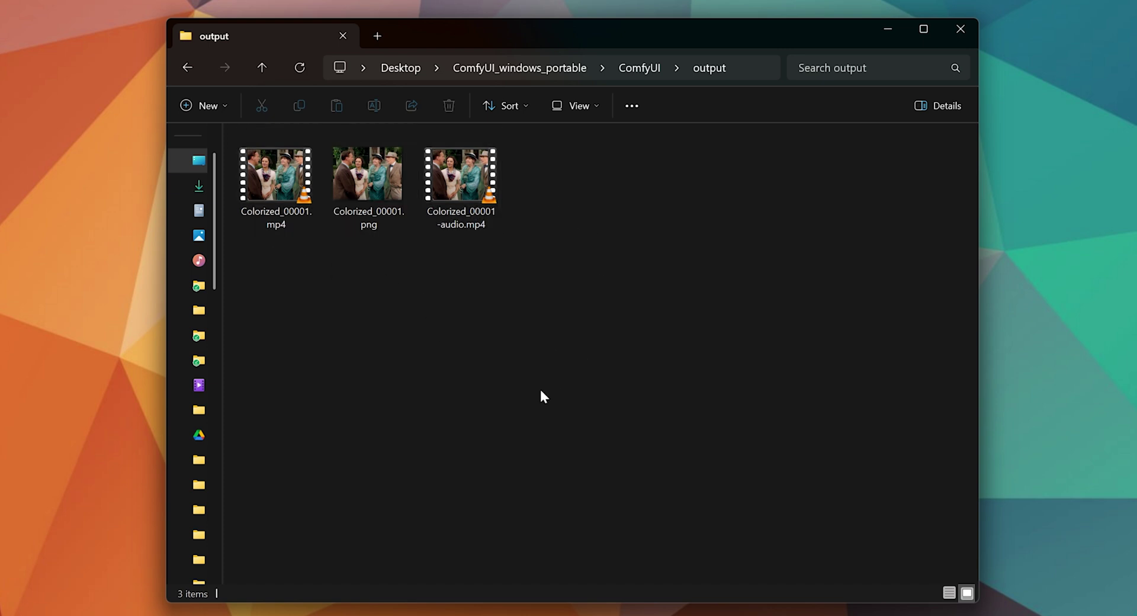
pyautogui.keyDown('ctrl'); pyautogui.scroll(2, 527, 414); pyautogui.keyUp('ctrl')
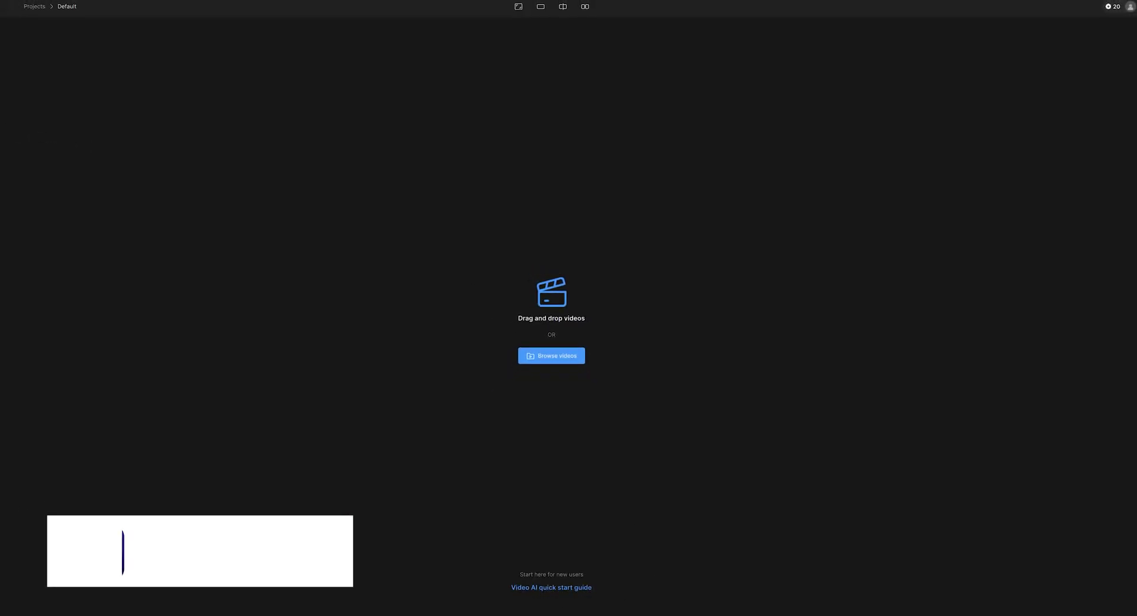
# Import Colorized_00001-audio.mp4 into Topaz and apply the SVV x2 upscale preset
pyautogui.hotkey('alt', 'Tab')
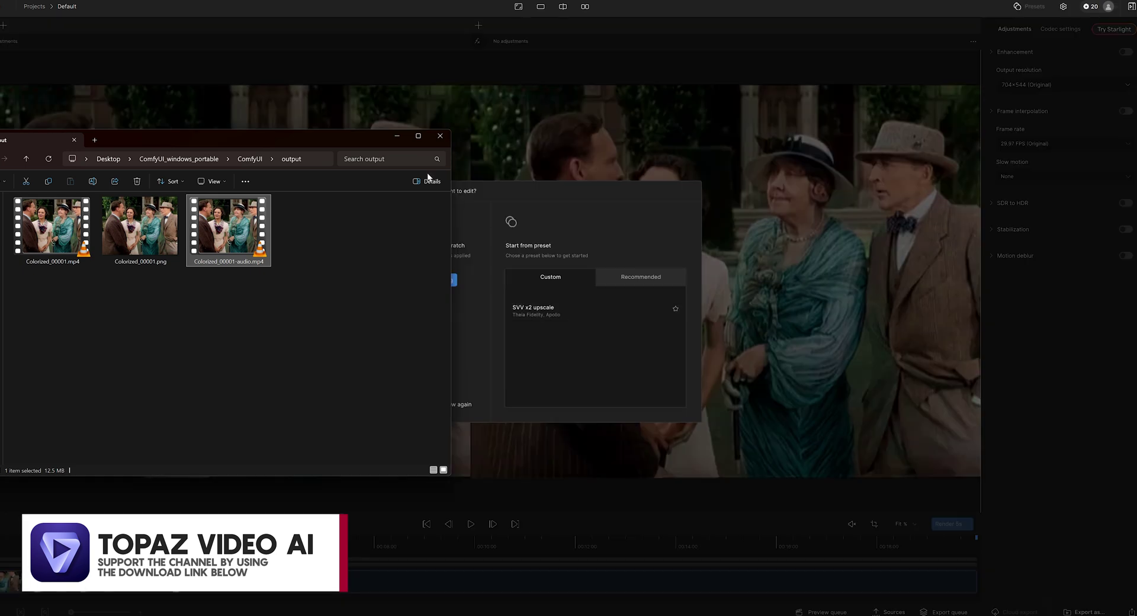
pyautogui.click(397, 136)
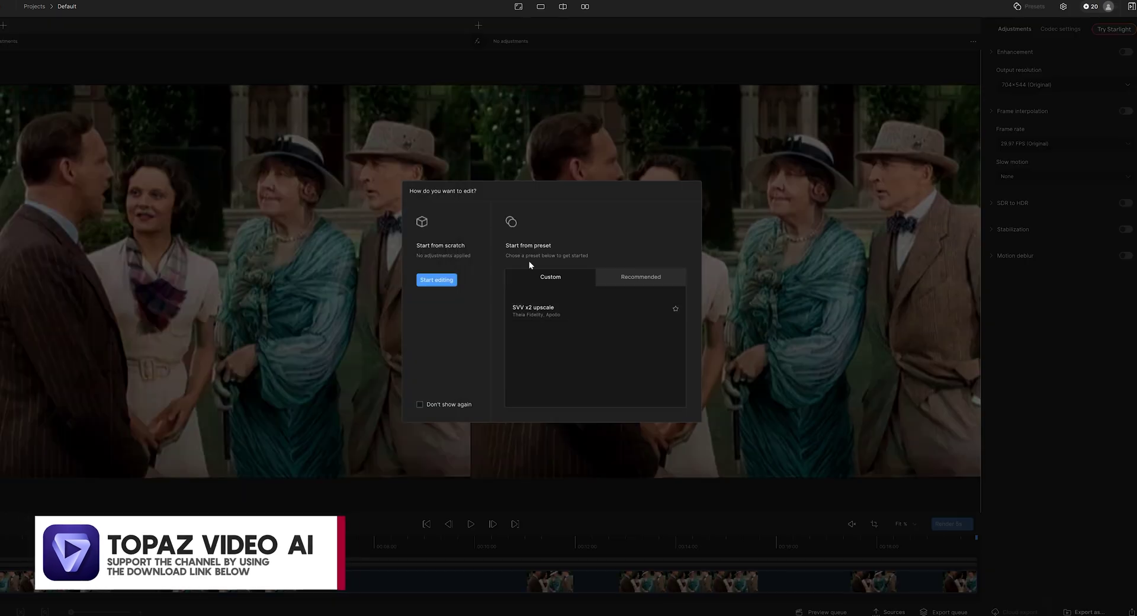
pyautogui.click(599, 318)
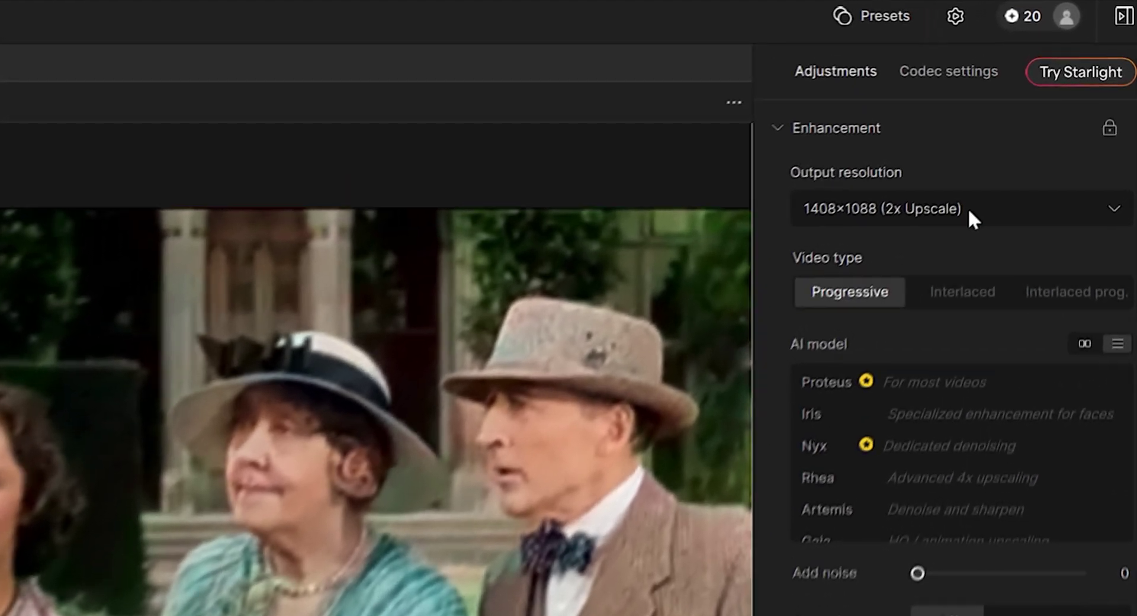
pyautogui.click(1069, 84)
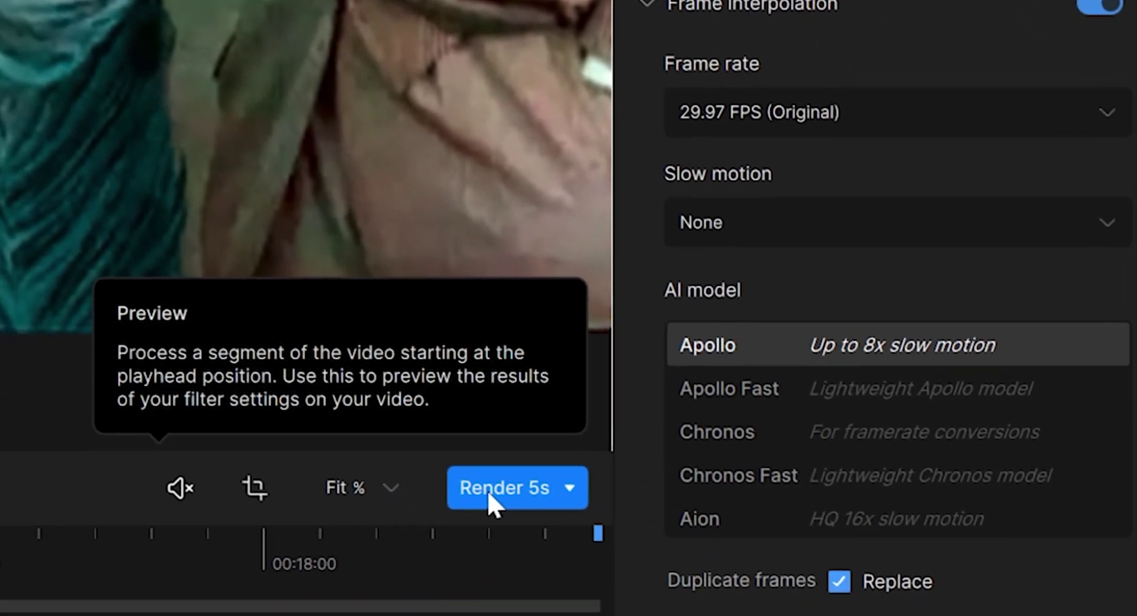
# Render a 5-second preview and zoom in to compare original and enhanced frames
pyautogui.click(485, 489)
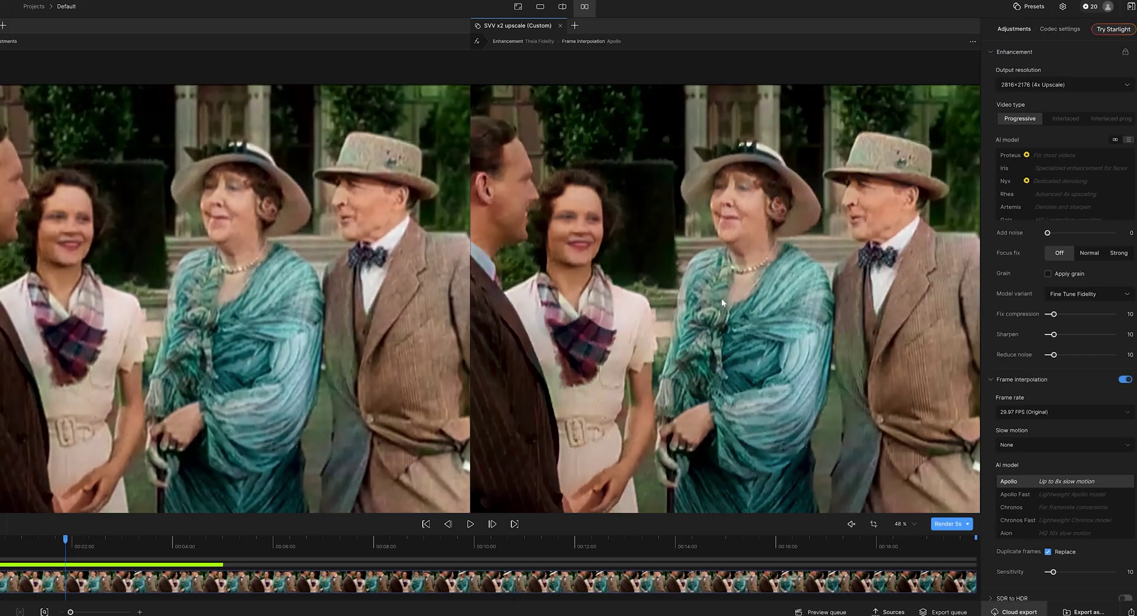
pyautogui.scroll(5, 605, 300)
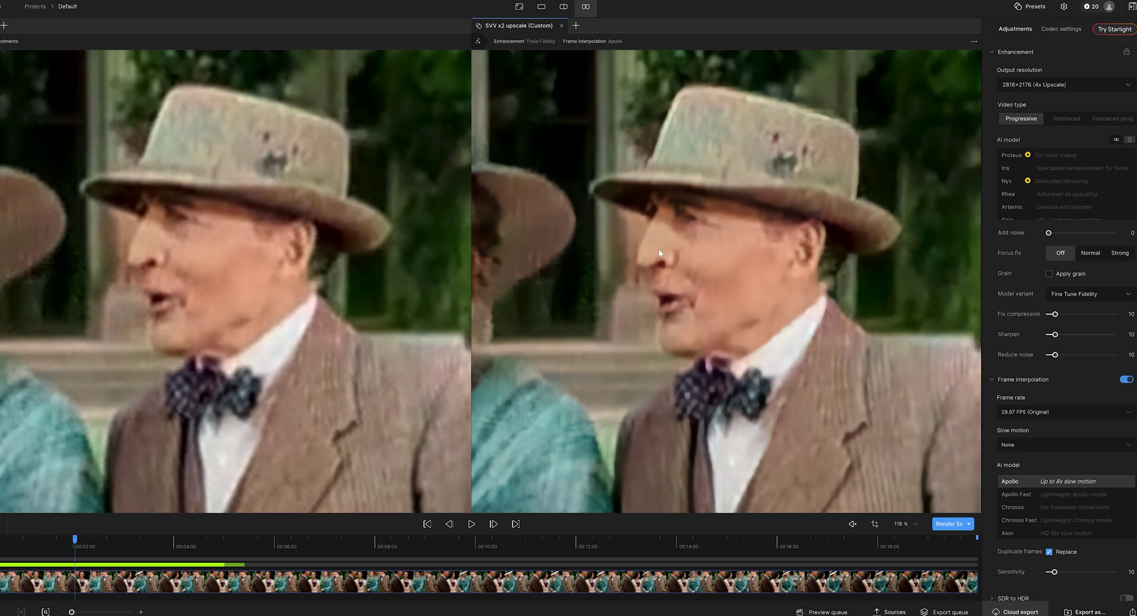
pyautogui.scroll(5, 618, 333)
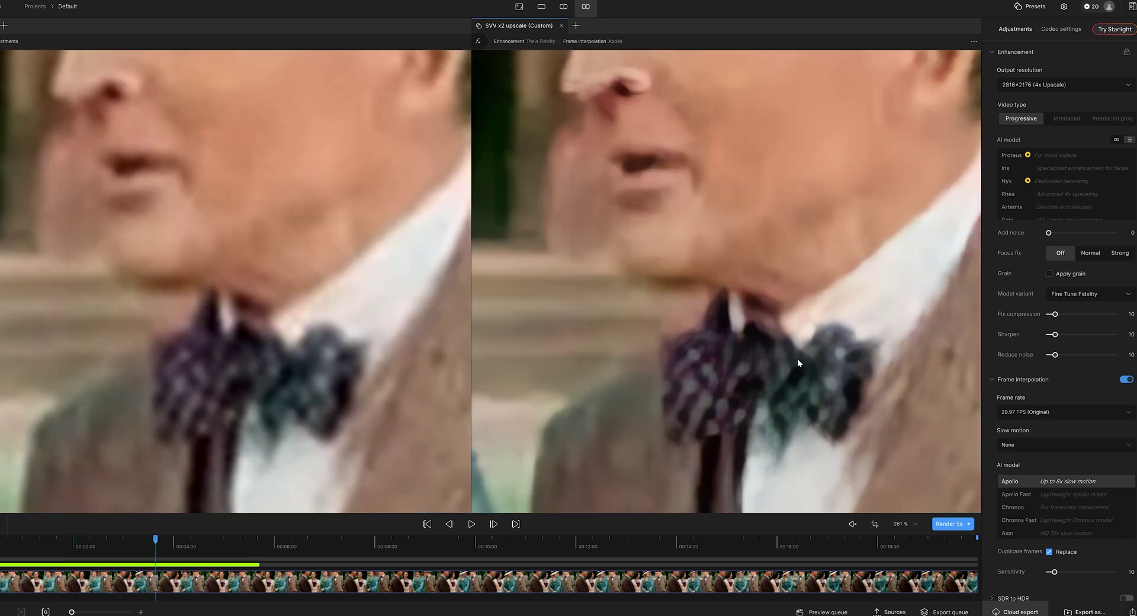
pyautogui.scroll(-10, 763, 308)
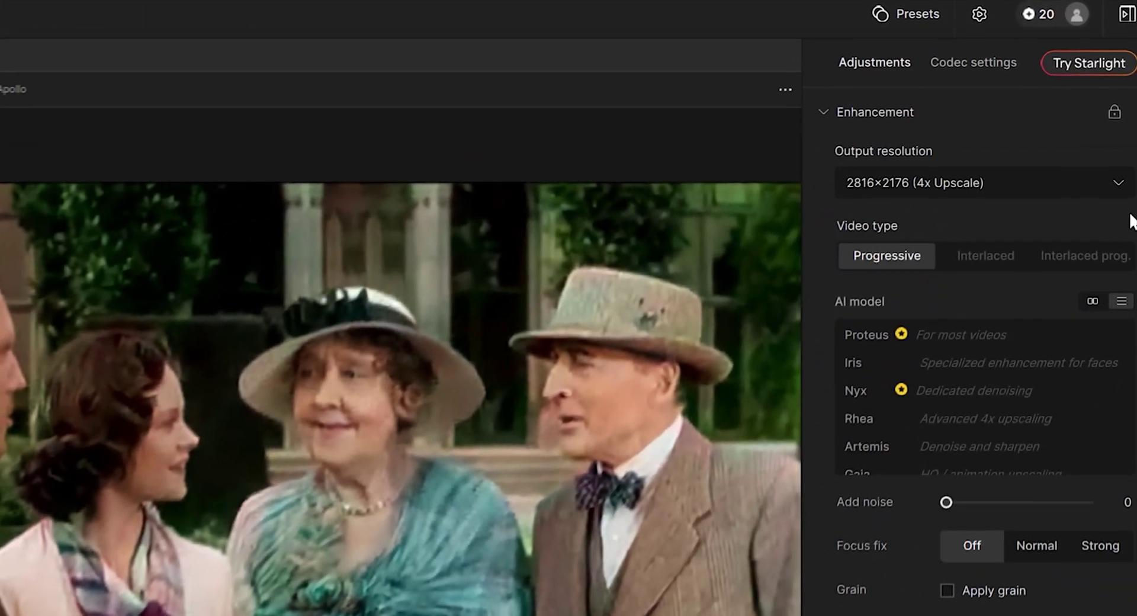
# Select Rhea from the Enhancement AI model list for 4x upscaling
pyautogui.scroll(-1, 965, 310)
pyautogui.scroll(-2, 991, 372)
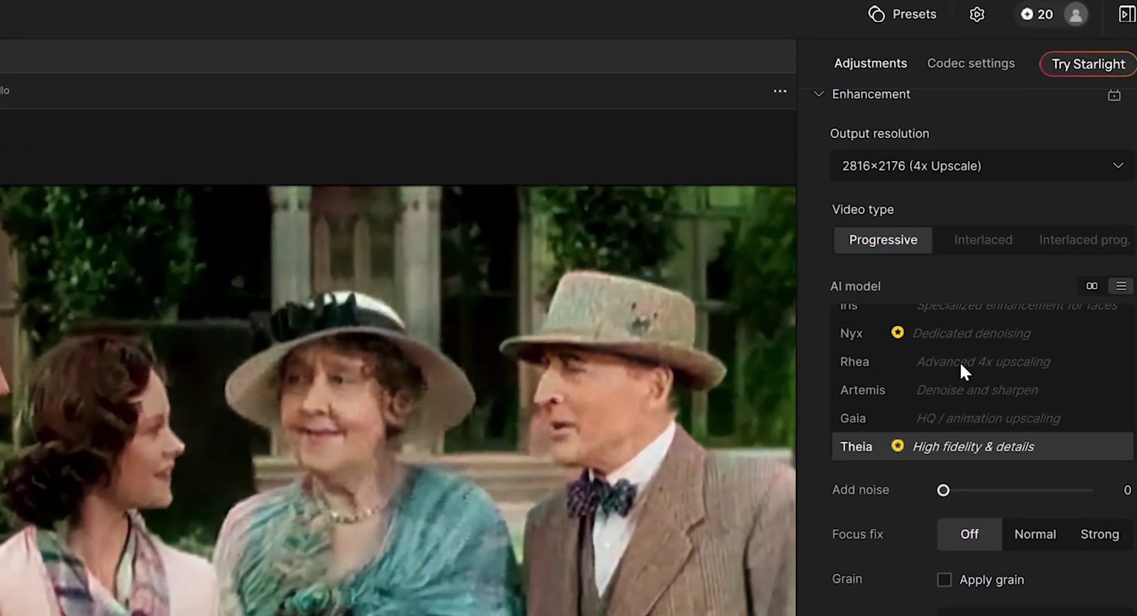
pyautogui.click(933, 362)
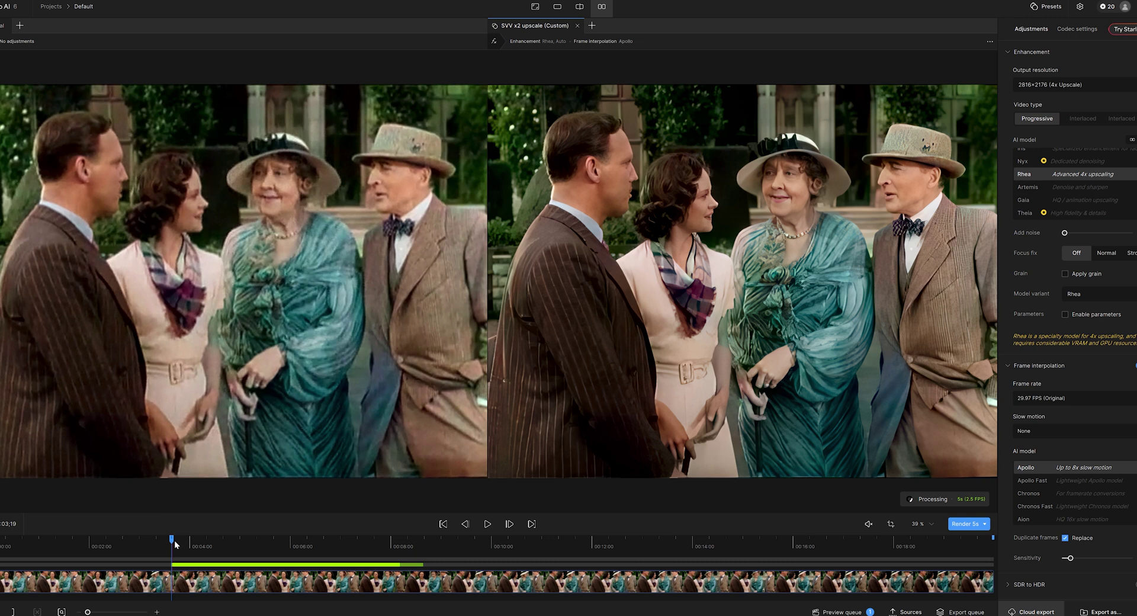
pyautogui.scroll(5, 643, 270)
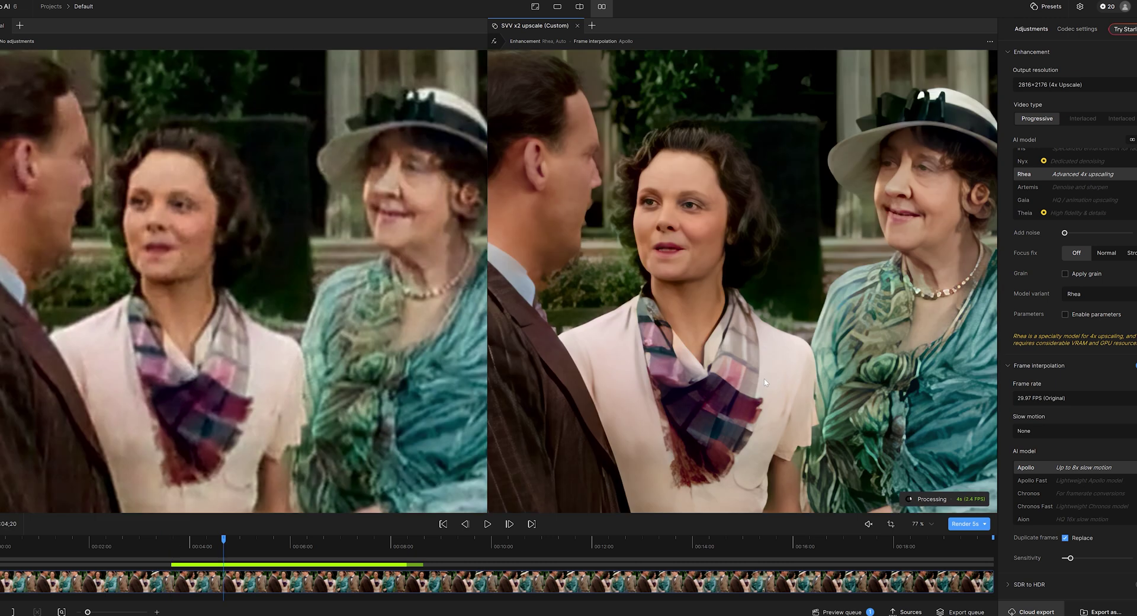